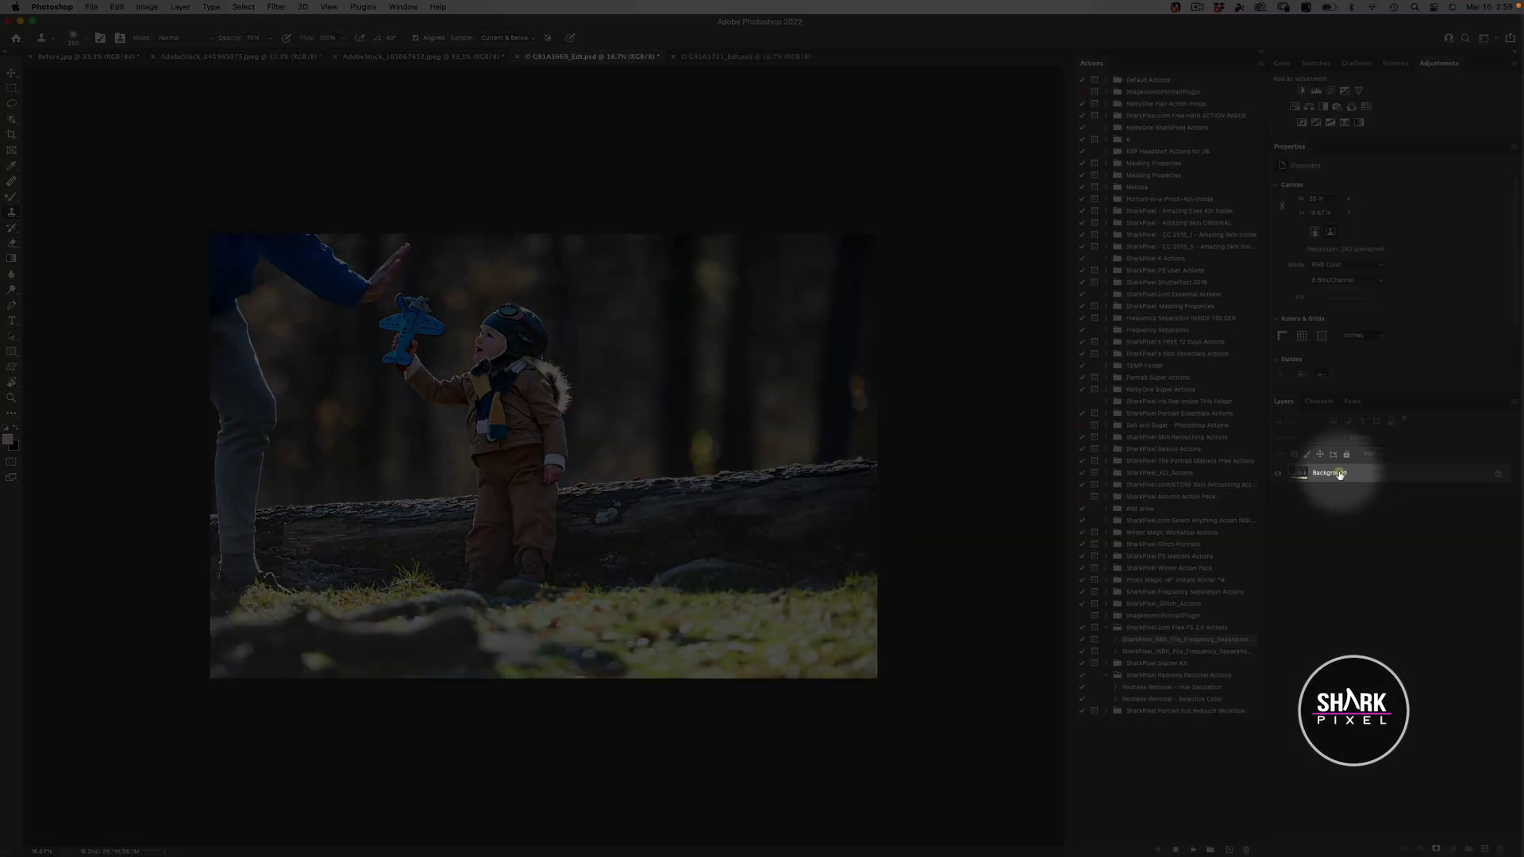
- Duplicate the background photo into a new layer and pick the Object Selection tool
key("ctrl+j")
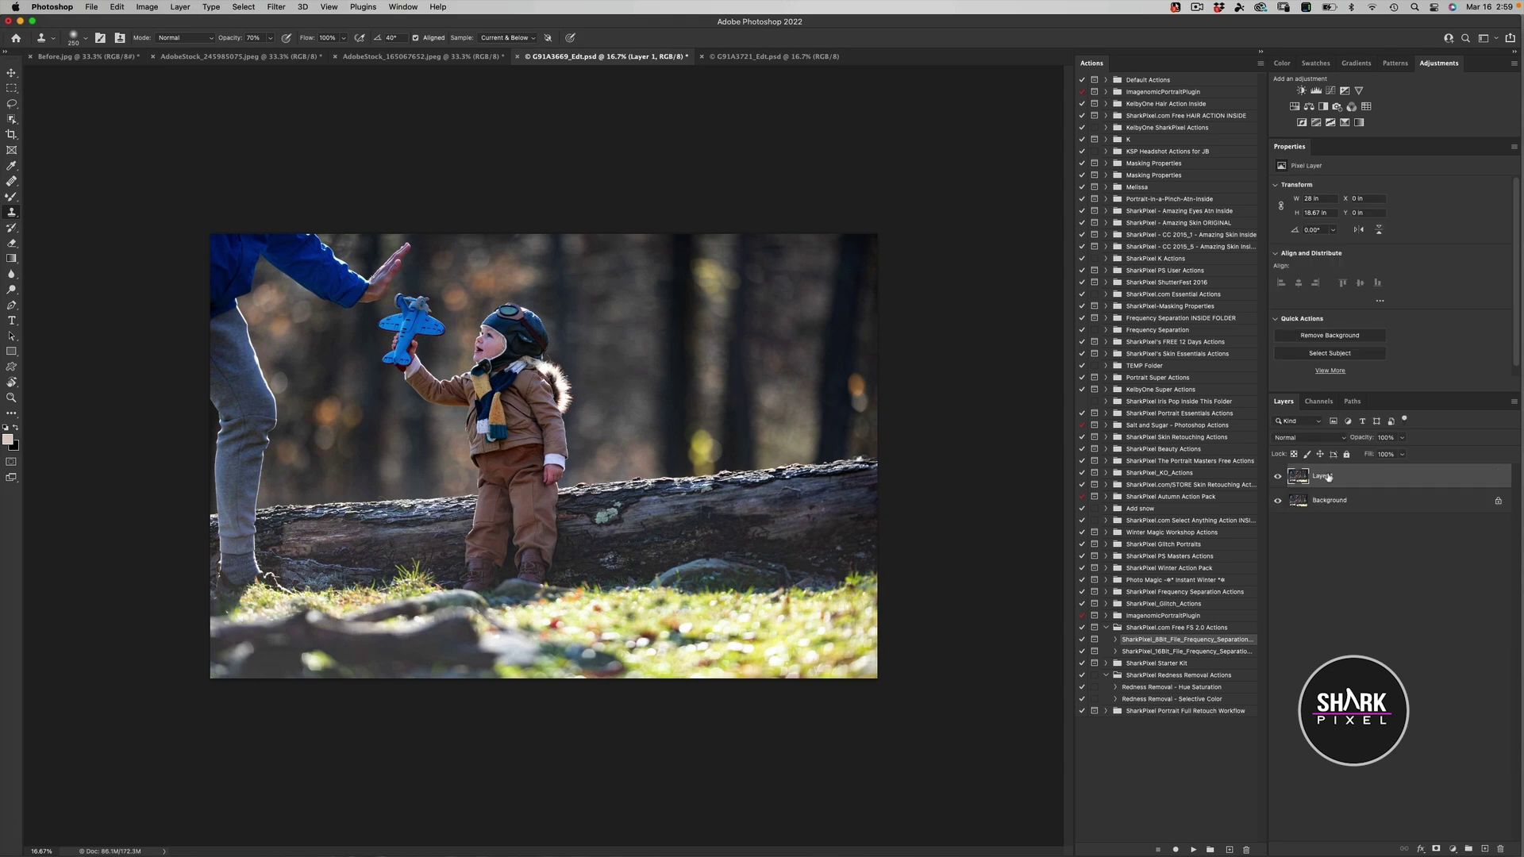
left_click(11, 119)
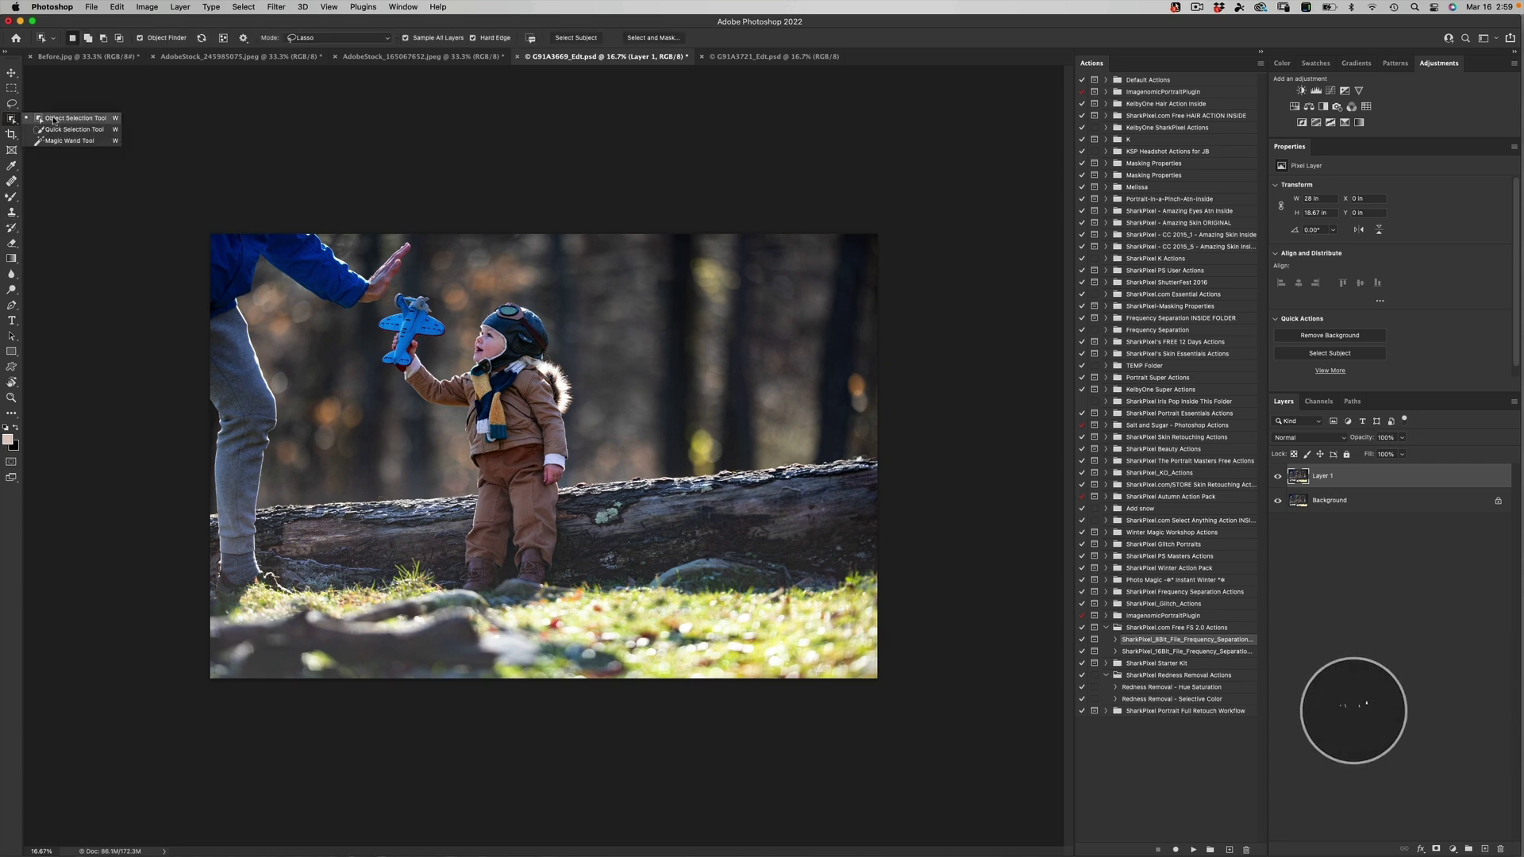
left_click(49, 119)
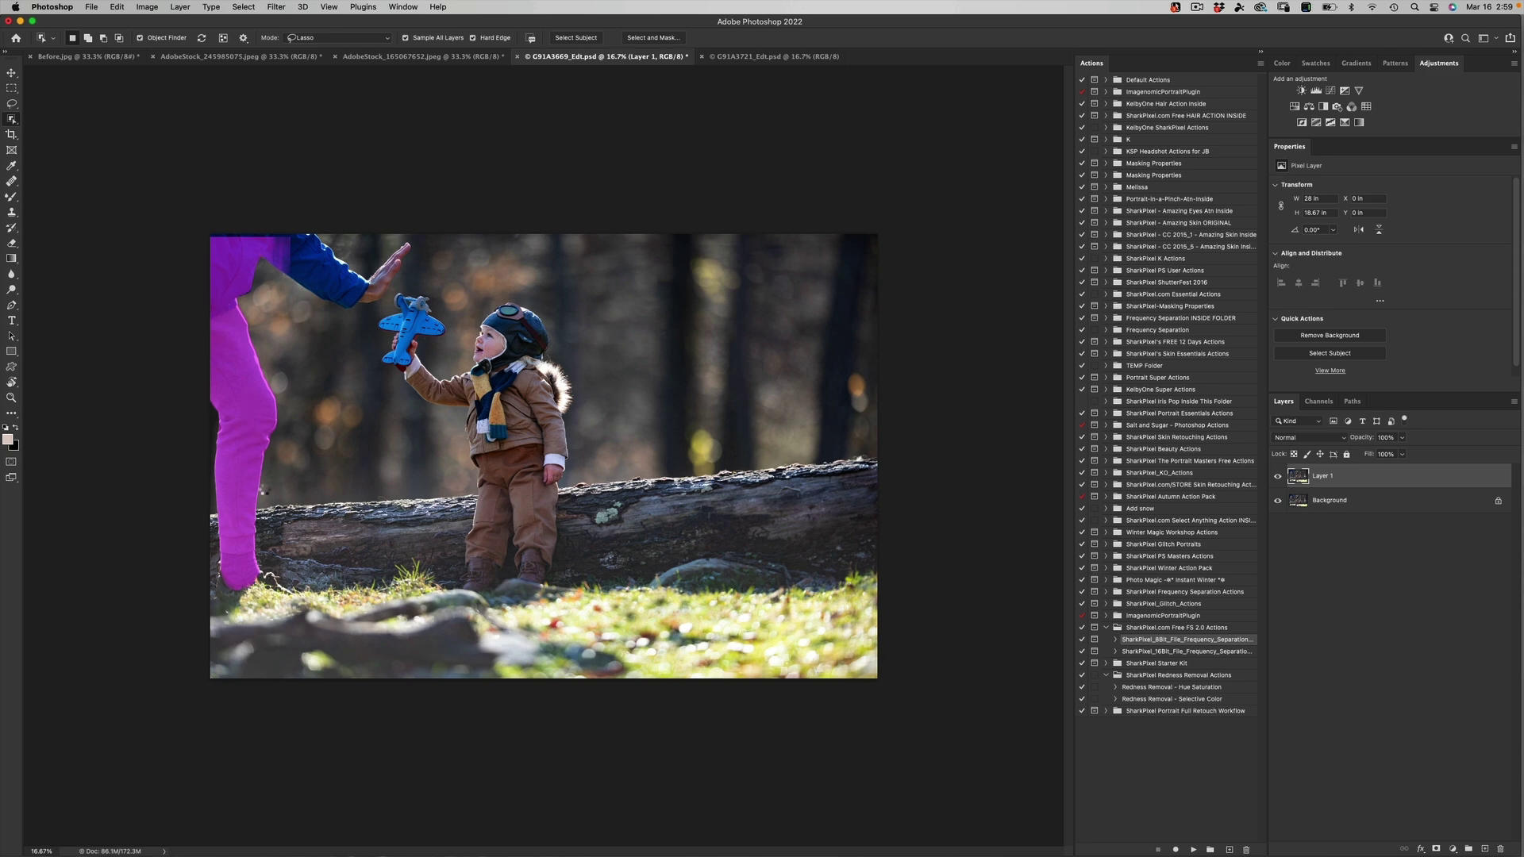
- Select the adult's trousers, then add his outstretched arm to the selection
left_click(238, 595)
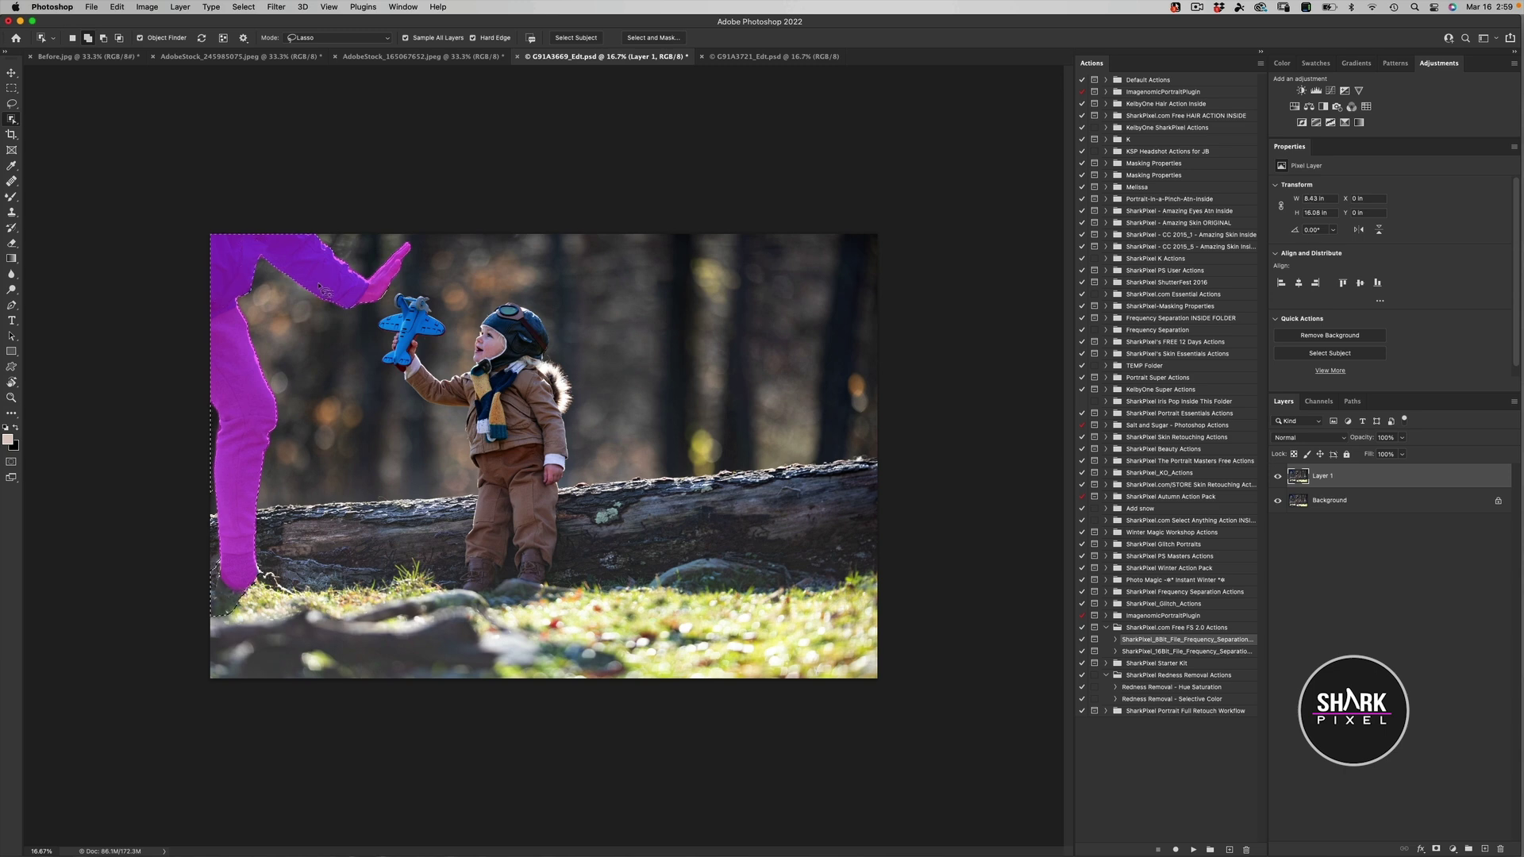
left_click(347, 323)
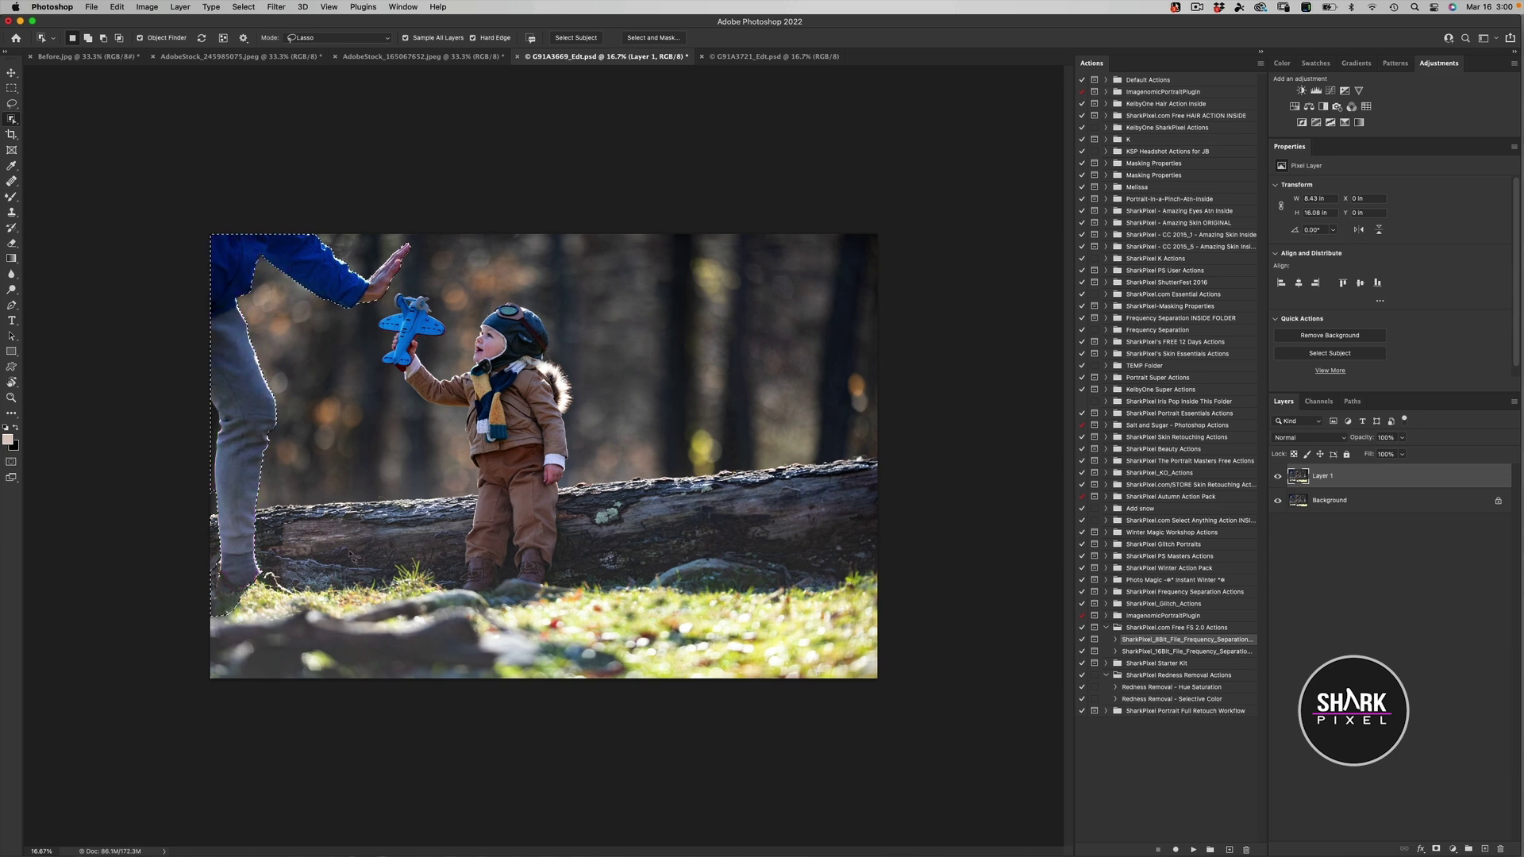
left_click(241, 6)
- Expand the selection outward by 15 pixels
mouse_move(247, 184)
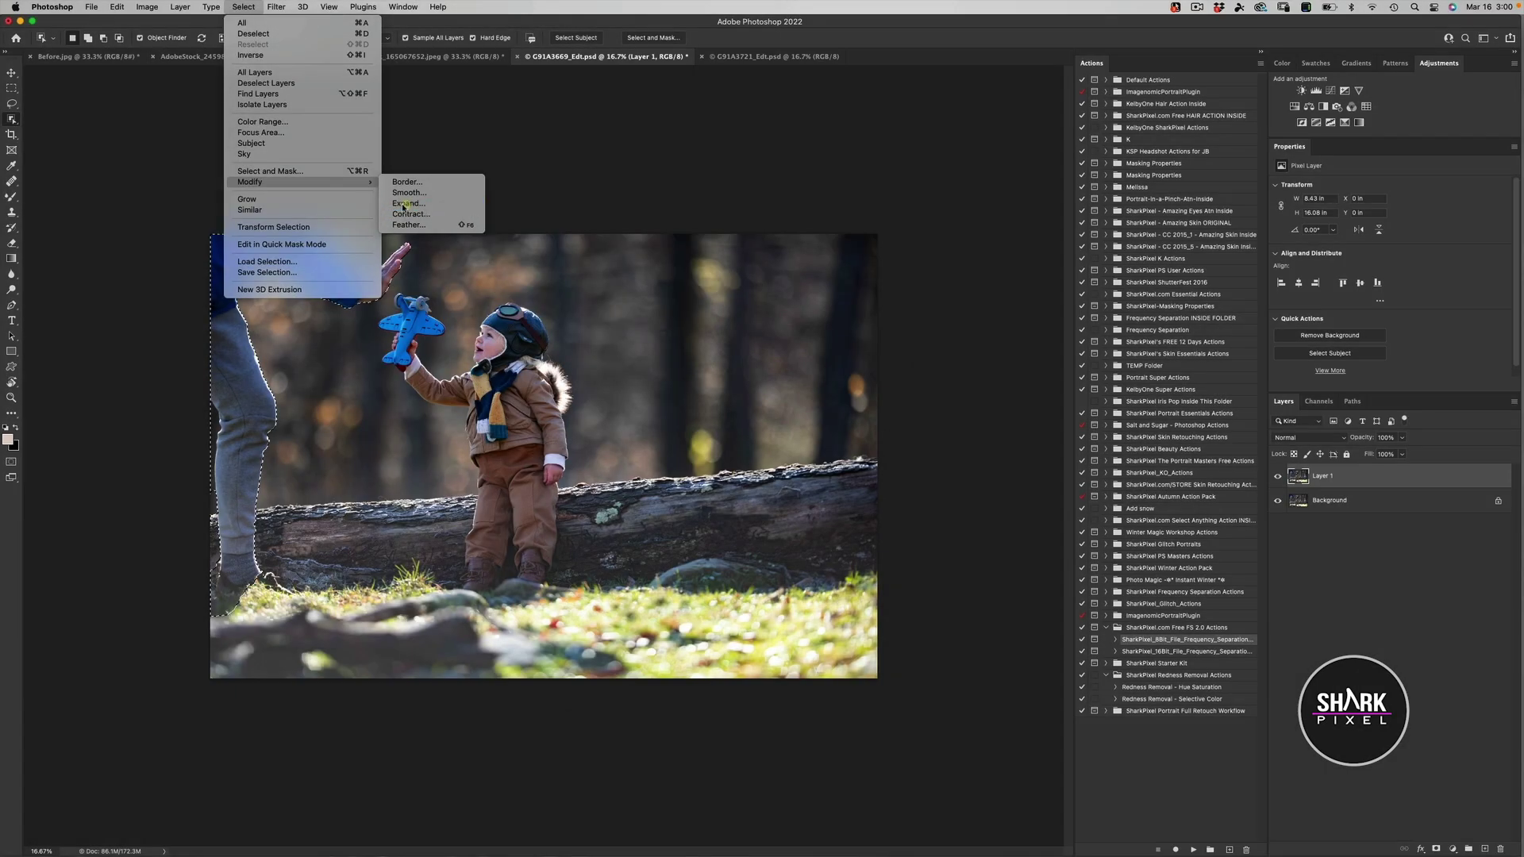
left_click(408, 203)
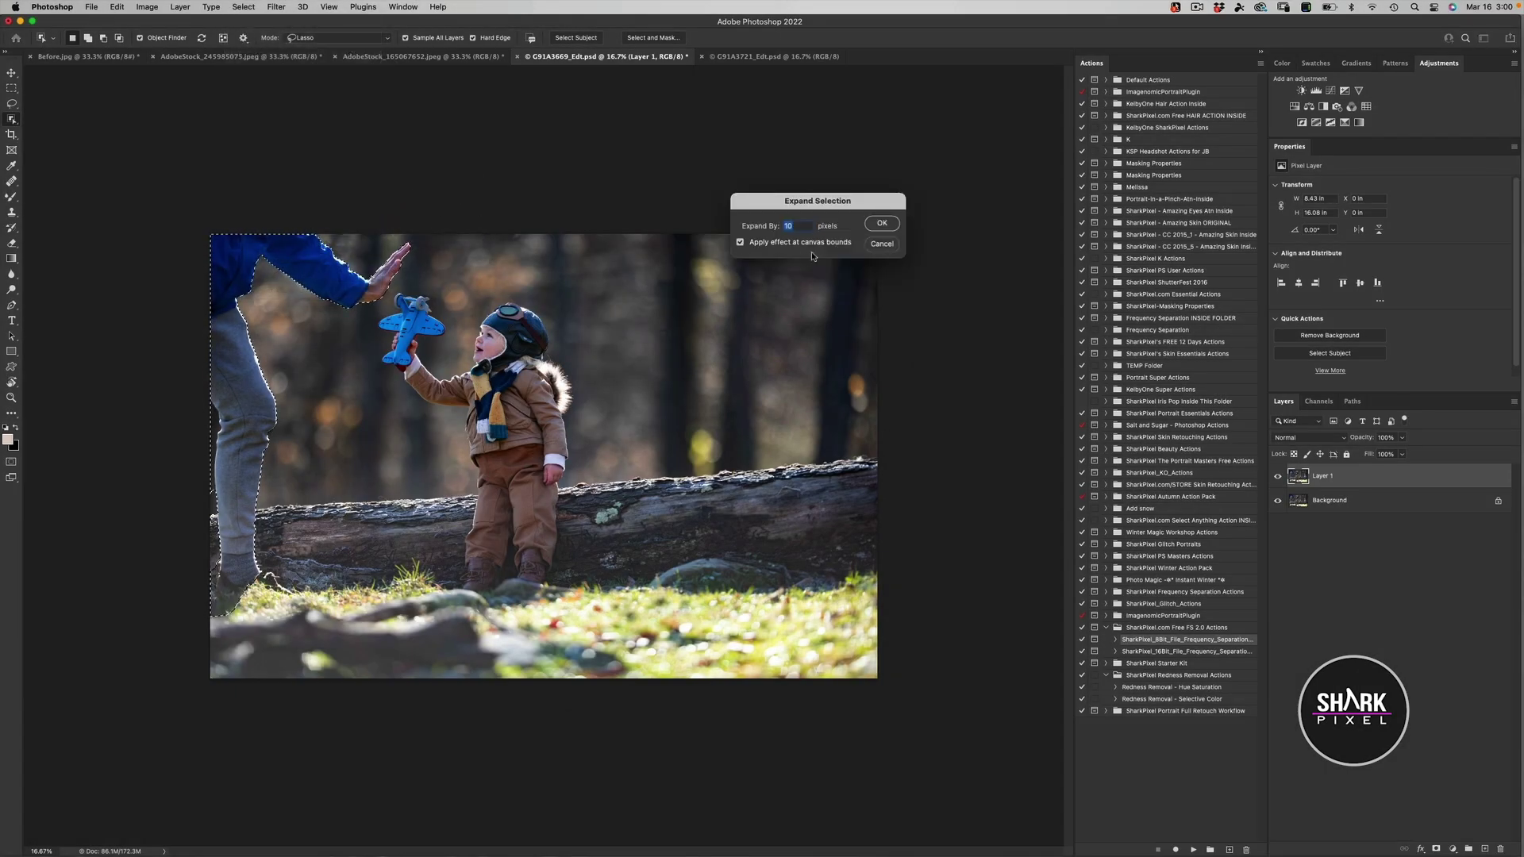
type("15")
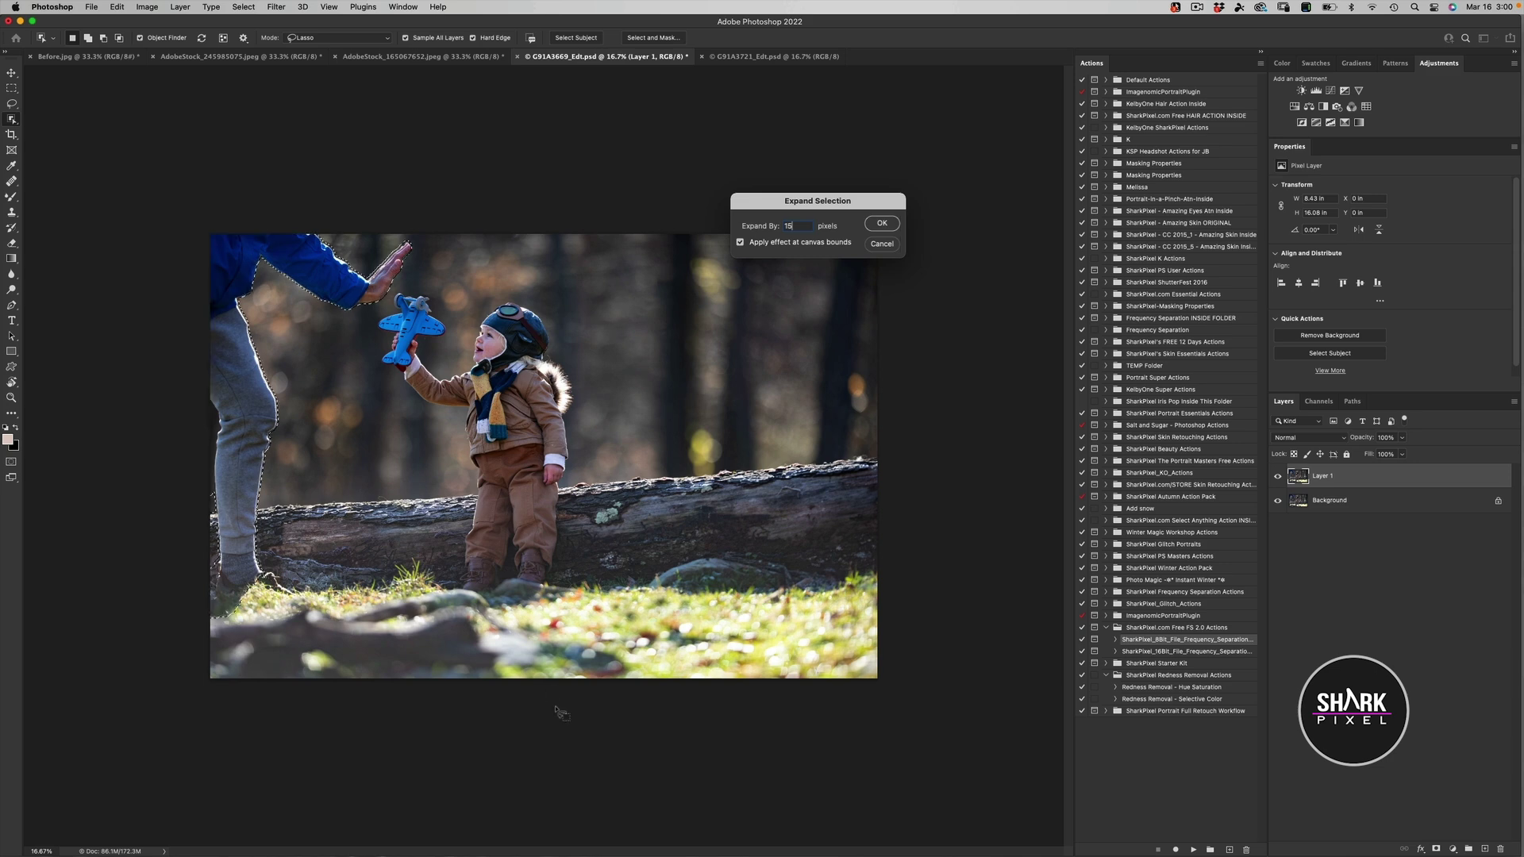
key("Return")
- Use the Lasso in add mode to include the adult's foot and the surrounding grass
key("super+equal")
key("super+equal")
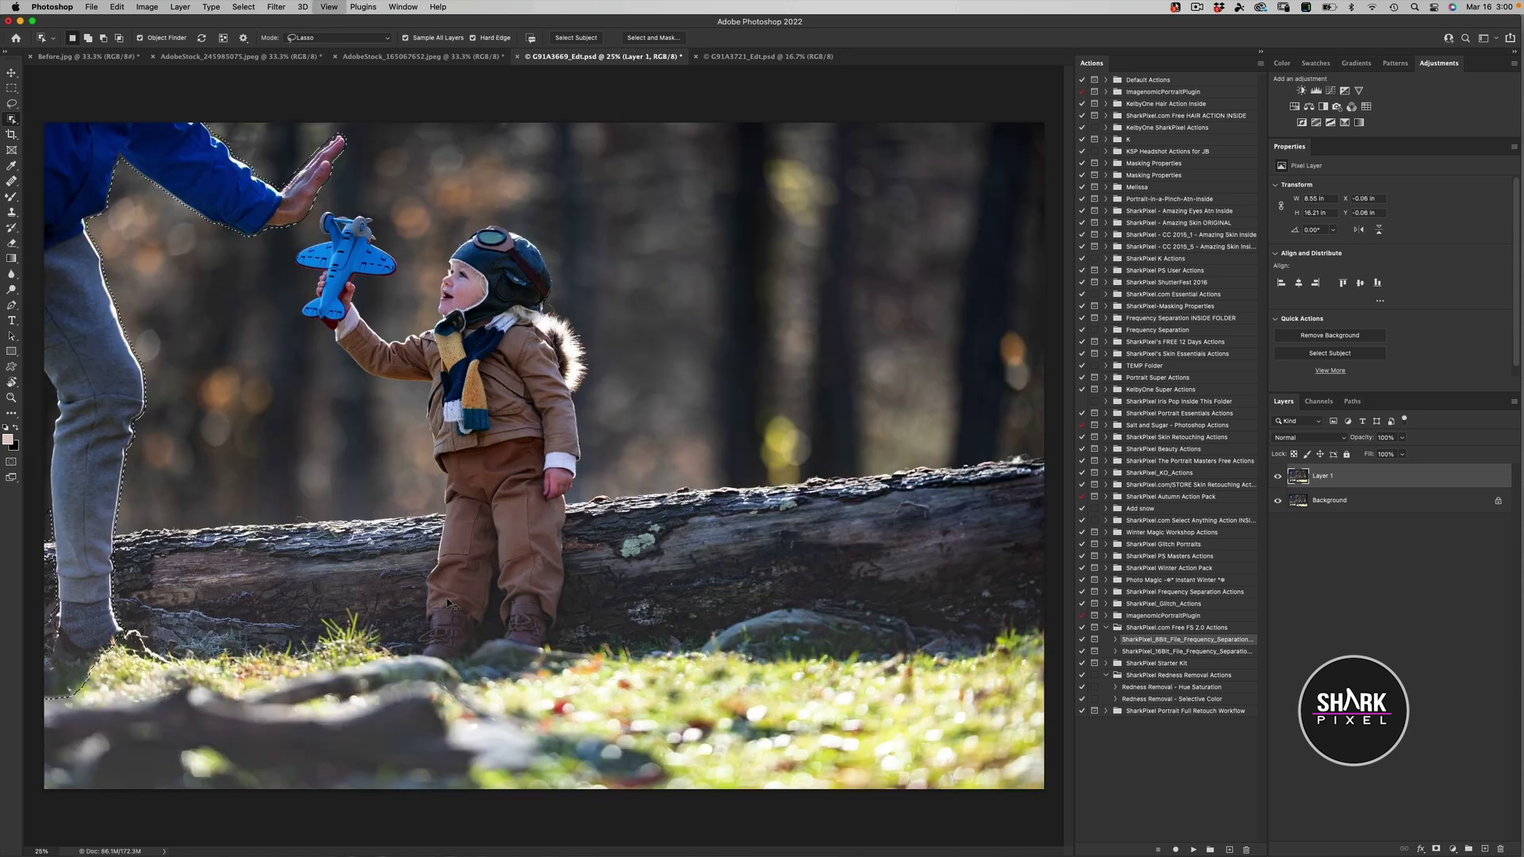
left_click_drag(238, 595, 916, 426)
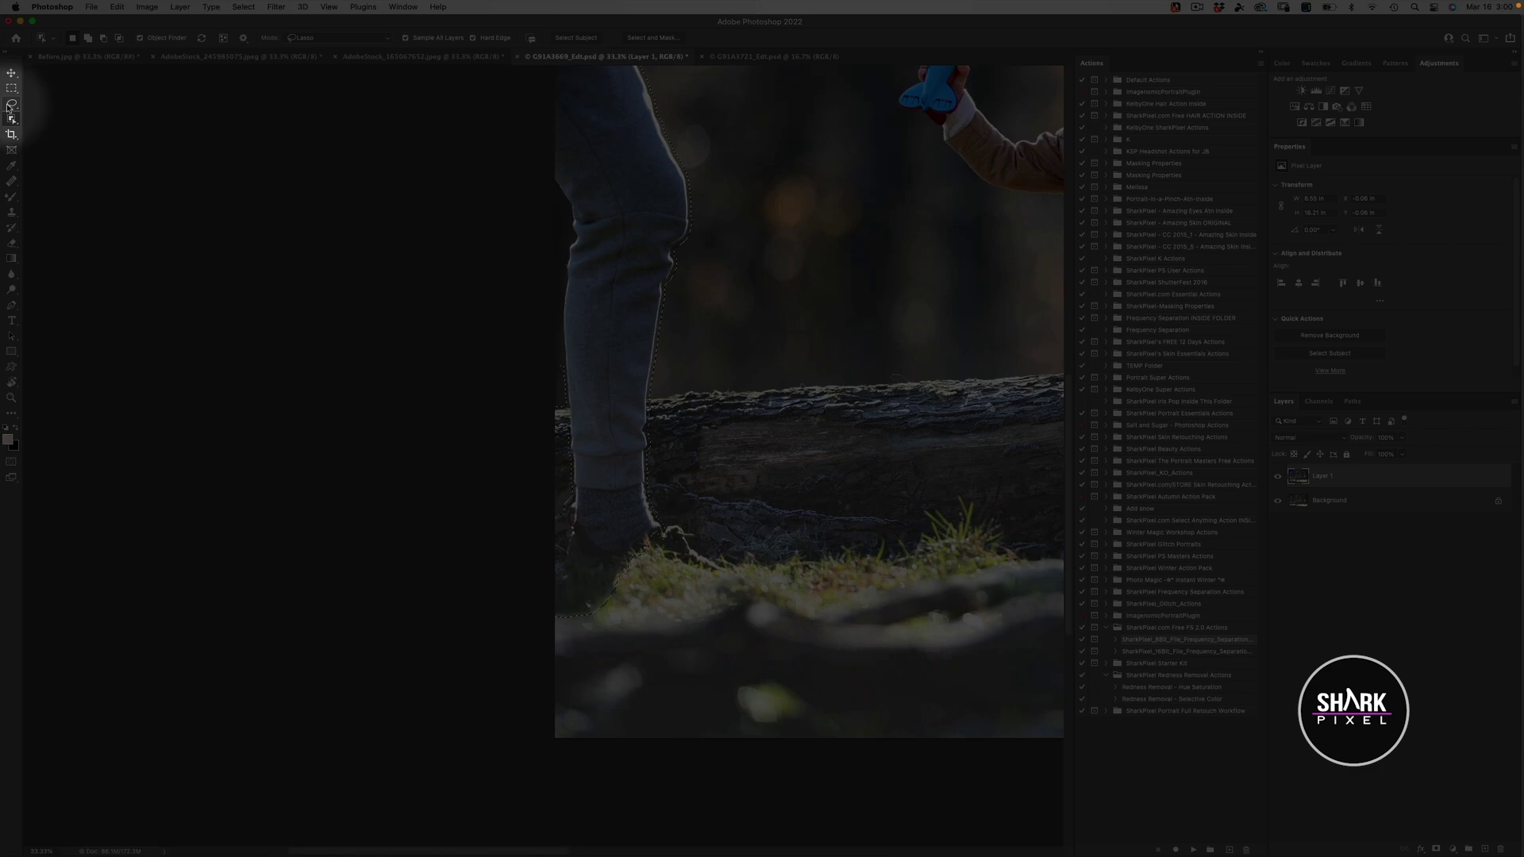
left_click(9, 105)
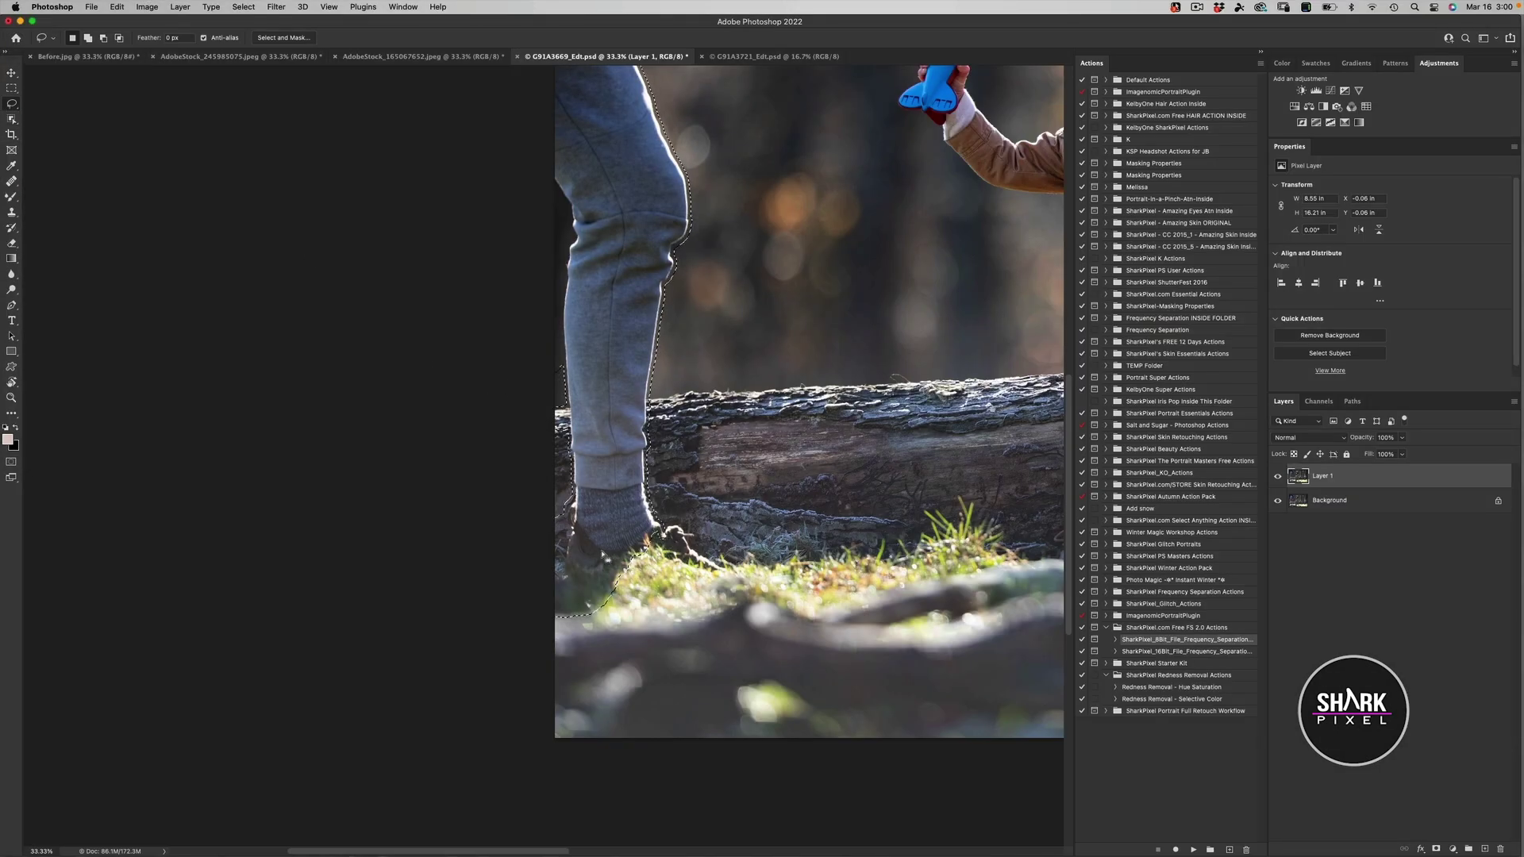
key("shift")
mouse_move(722, 554)
left_mouse_down()
mouse_move(742, 582)
mouse_move(633, 597)
left_mouse_up()
left_click_drag(575, 548, 576, 554)
key("super+minus")
key("super+minus")
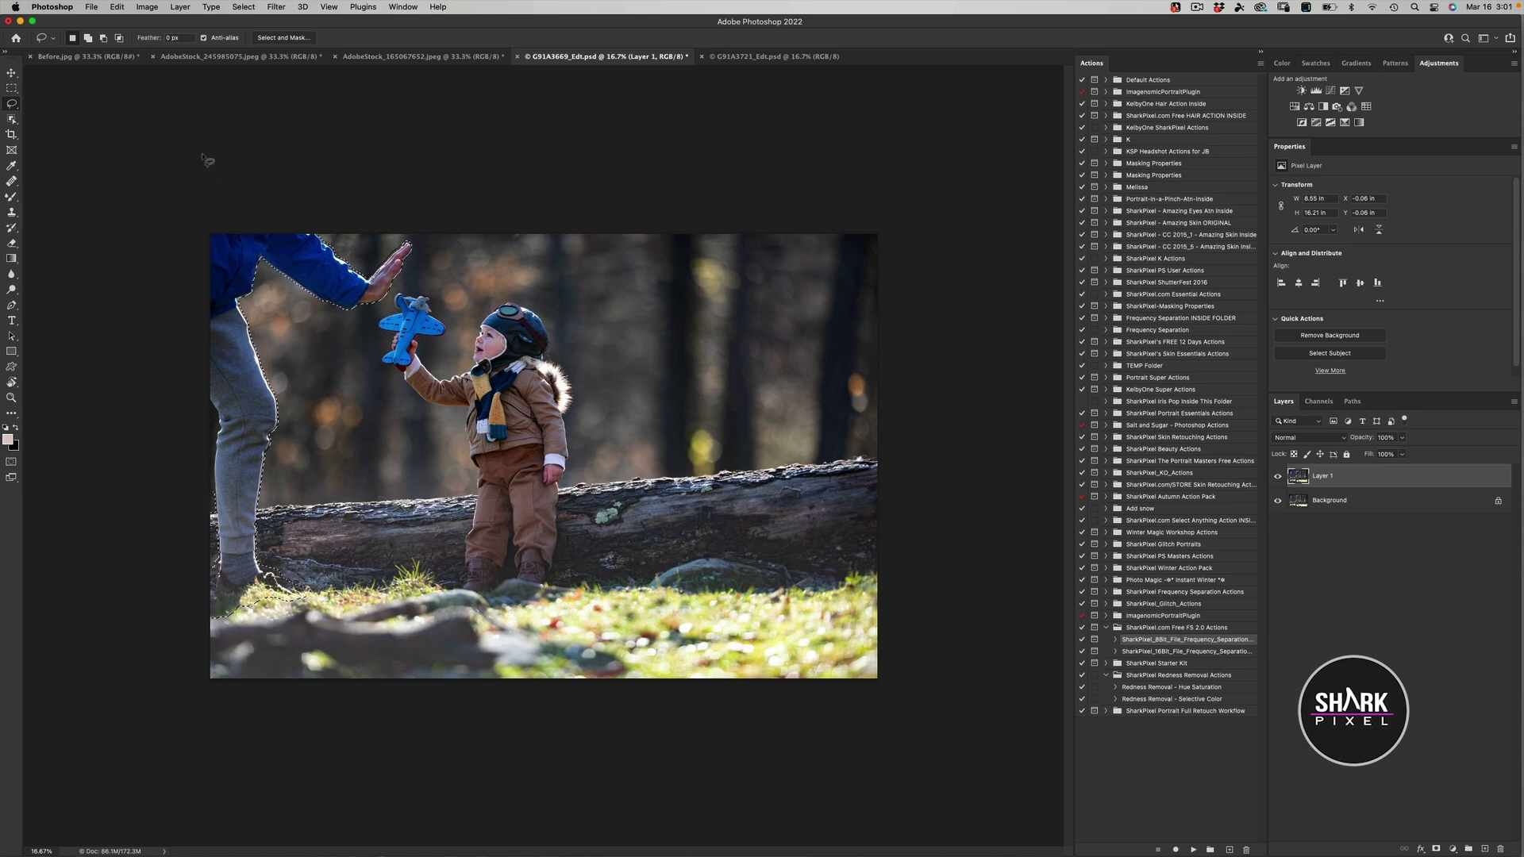
- Launch Content-Aware Fill on the selection and enlarge the fill preview
left_click(116, 6)
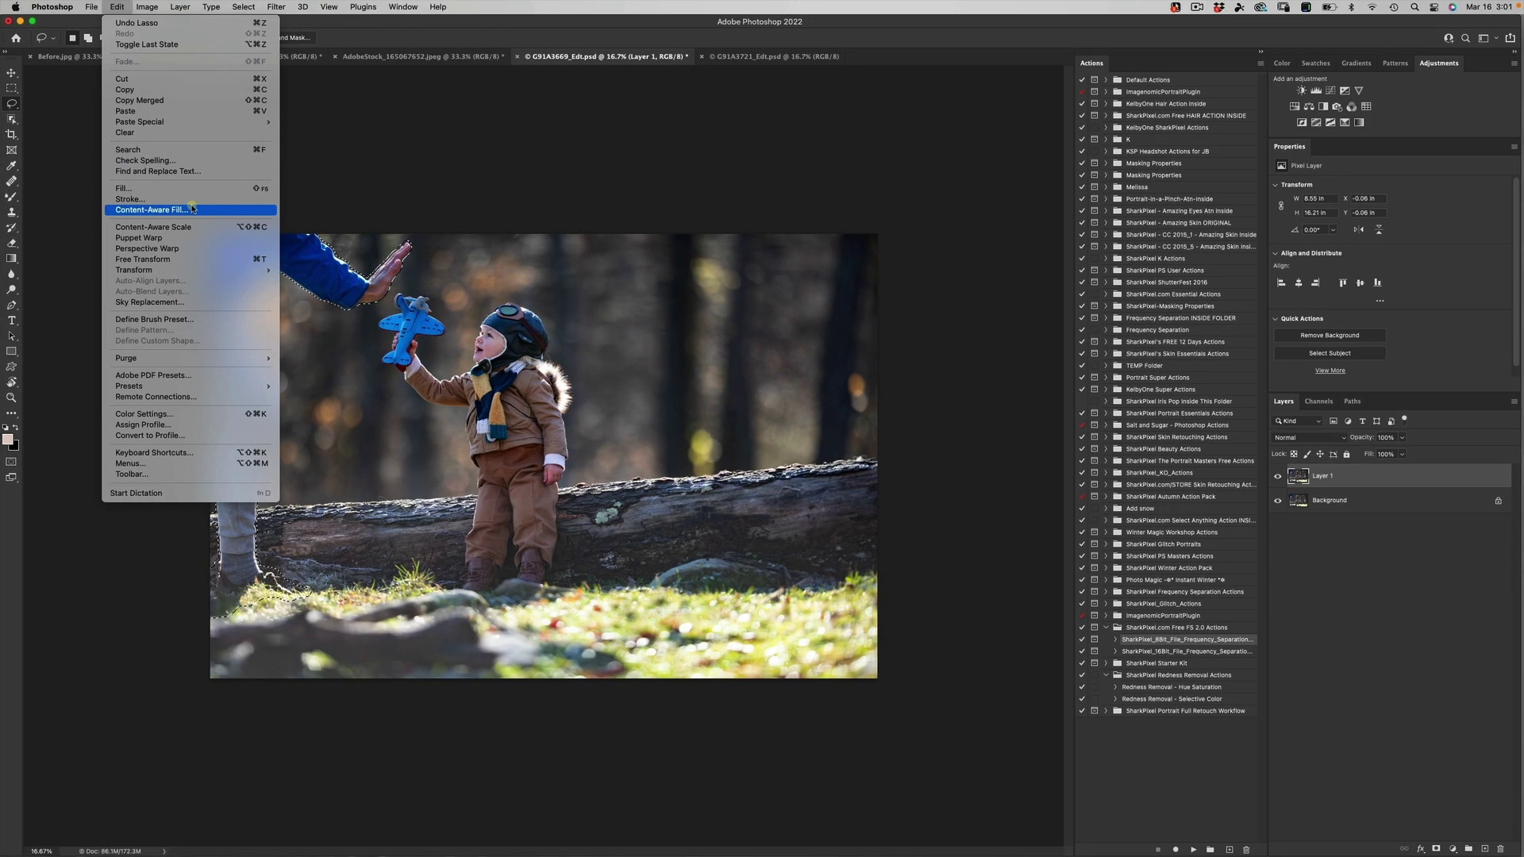
left_click(151, 211)
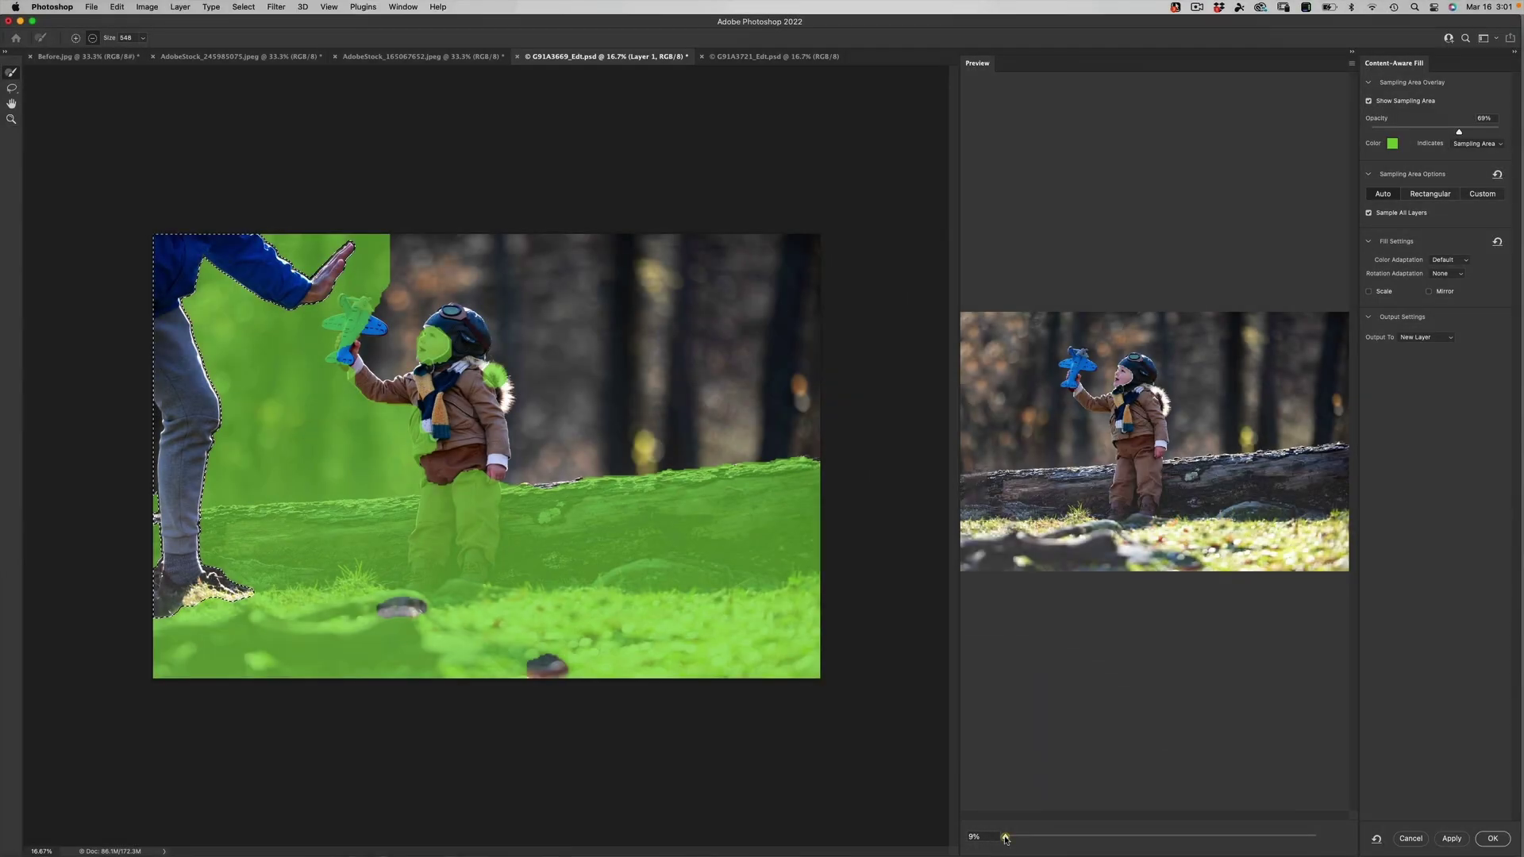
left_click_drag(1005, 836, 954, 815)
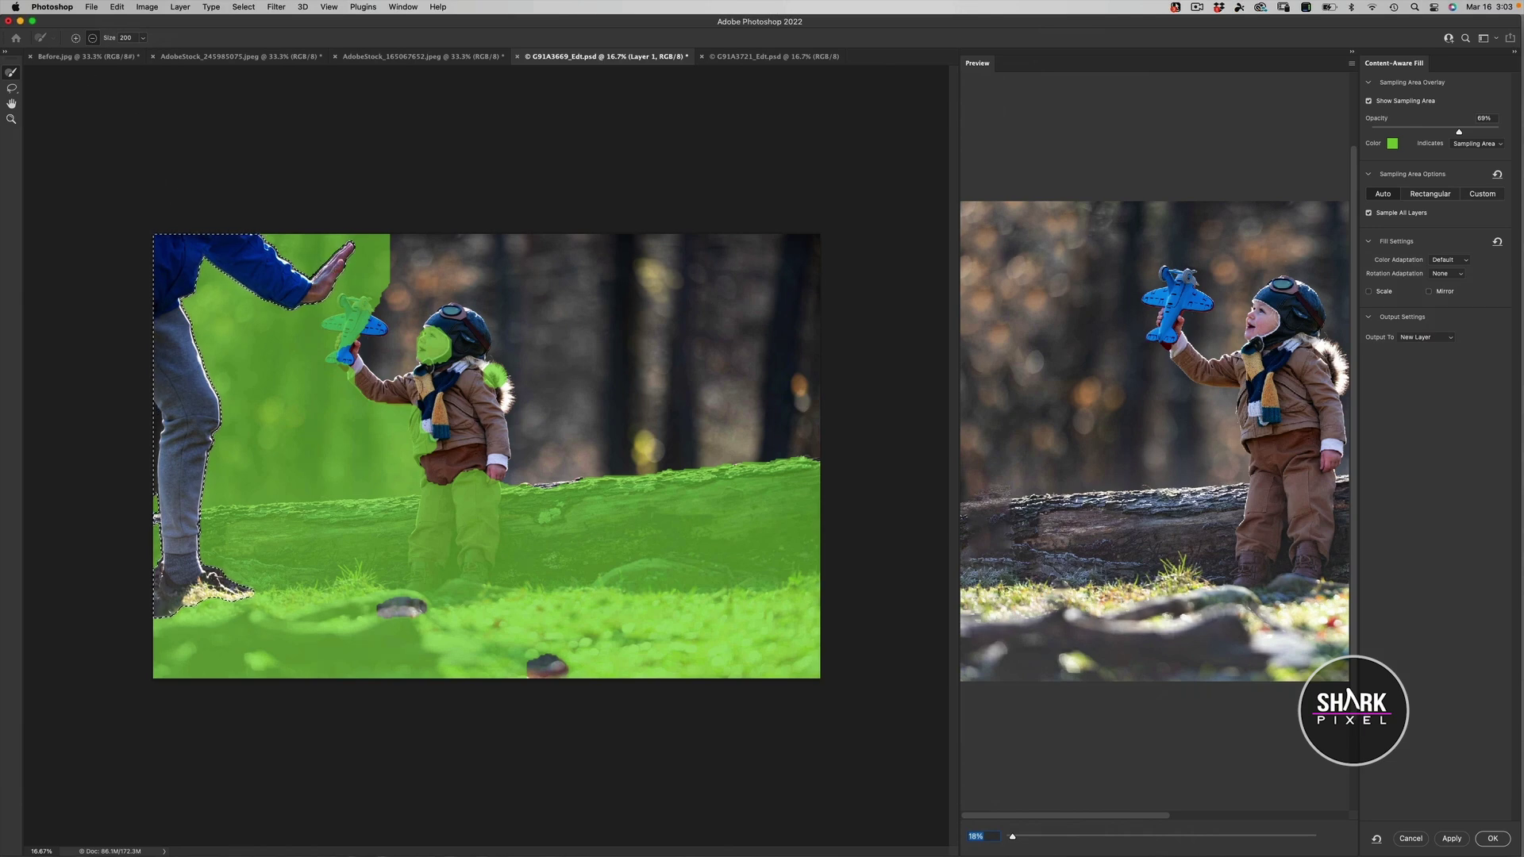
key("bracketleft")
key("bracketleft")
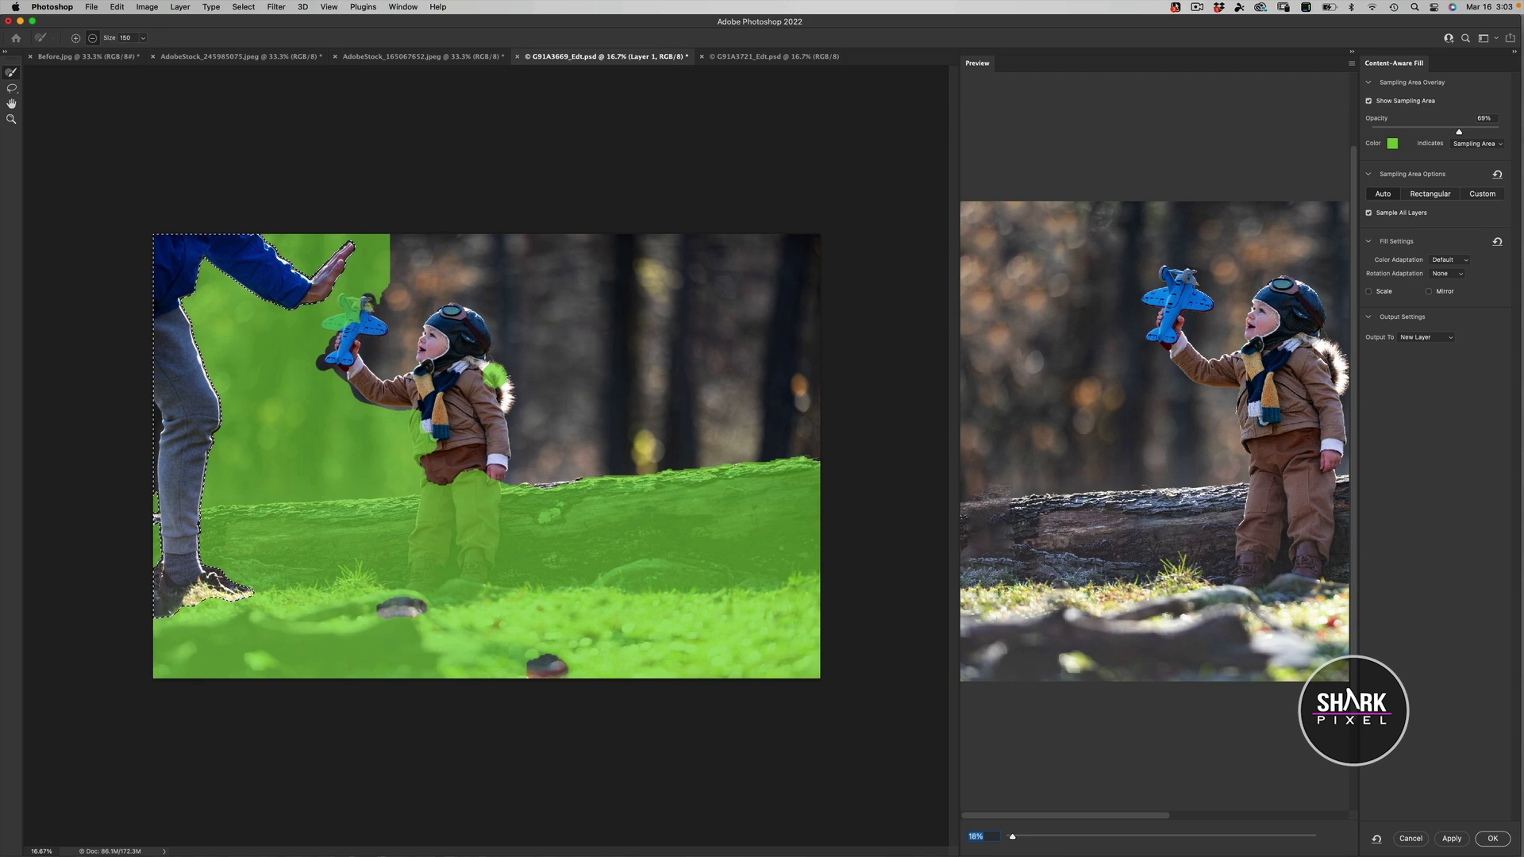
- Subtract the toy airplane, the child's pant leg and his boot from the sampling area
left_click_drag(361, 299, 326, 330)
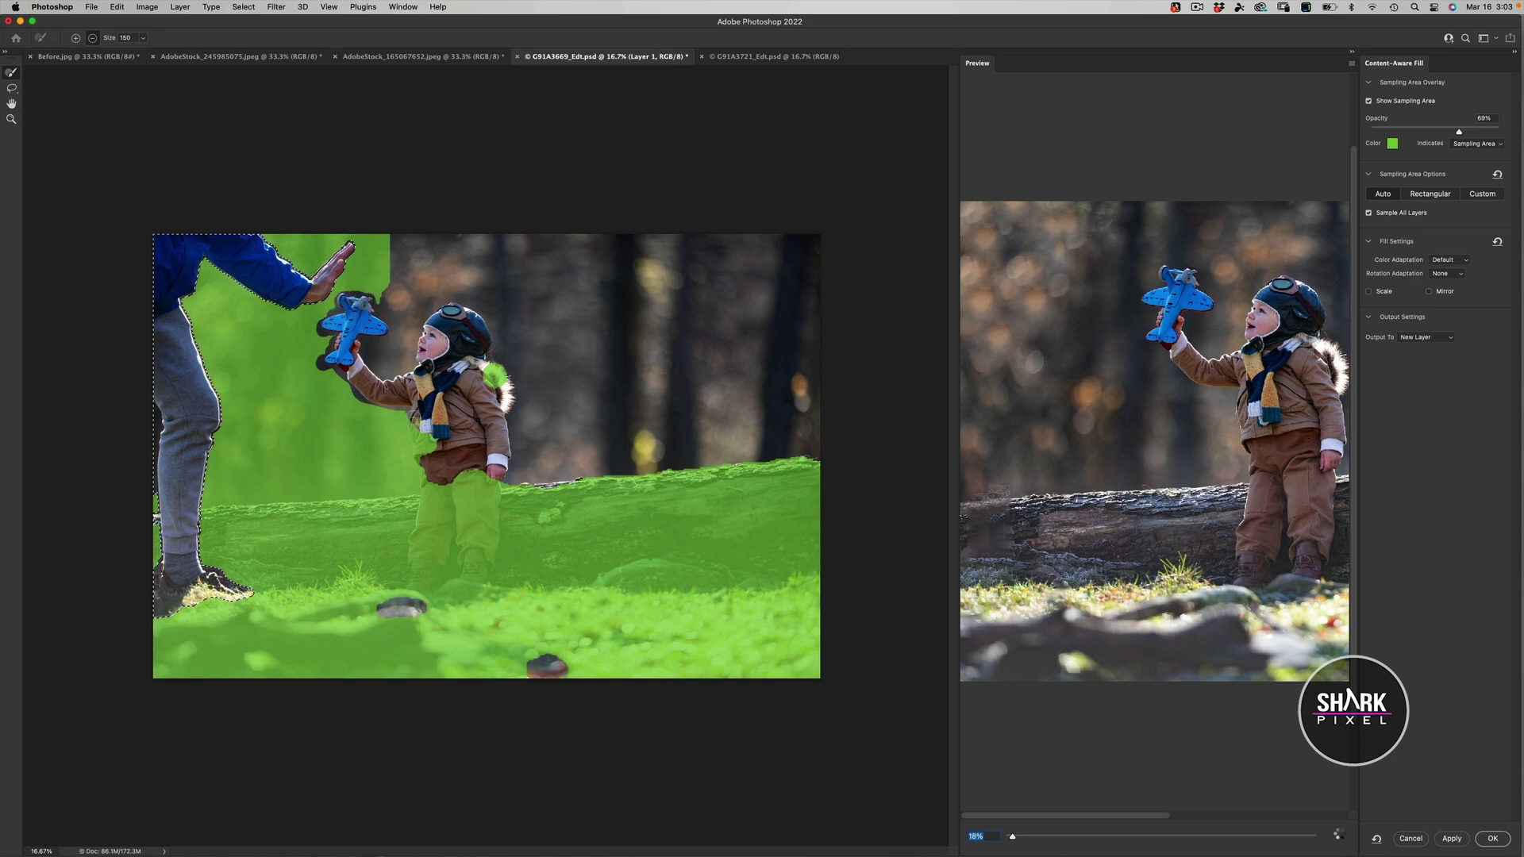
mouse_move(418, 421)
left_mouse_down()
mouse_move(441, 534)
mouse_move(454, 468)
mouse_move(494, 505)
mouse_move(490, 482)
mouse_move(499, 522)
mouse_move(495, 574)
mouse_move(444, 548)
mouse_move(456, 591)
left_mouse_up()
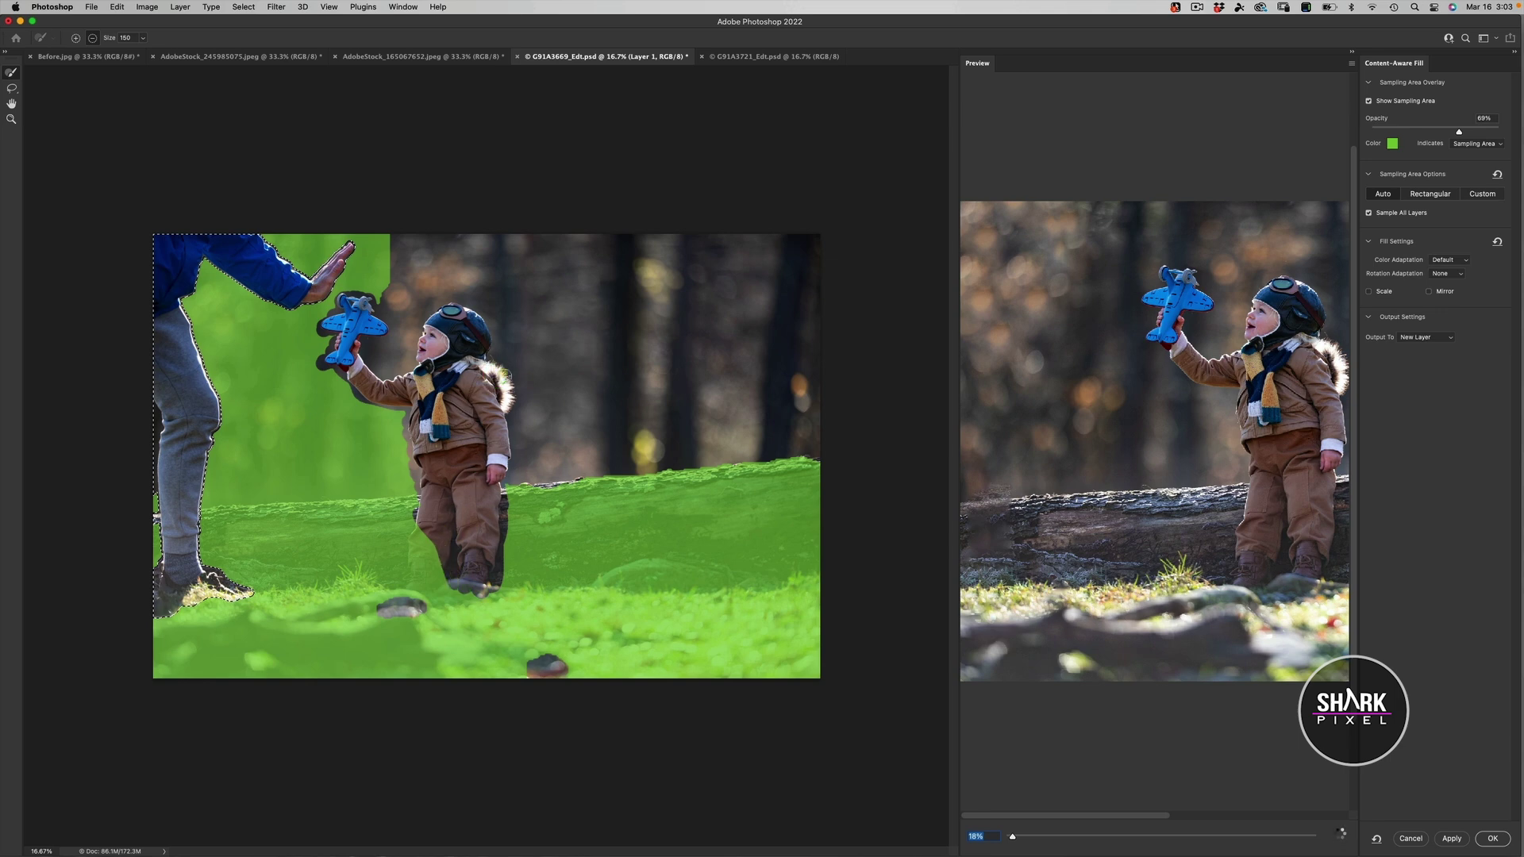
mouse_move(446, 548)
left_mouse_down()
mouse_move(435, 594)
mouse_move(414, 599)
mouse_move(427, 487)
left_mouse_up()
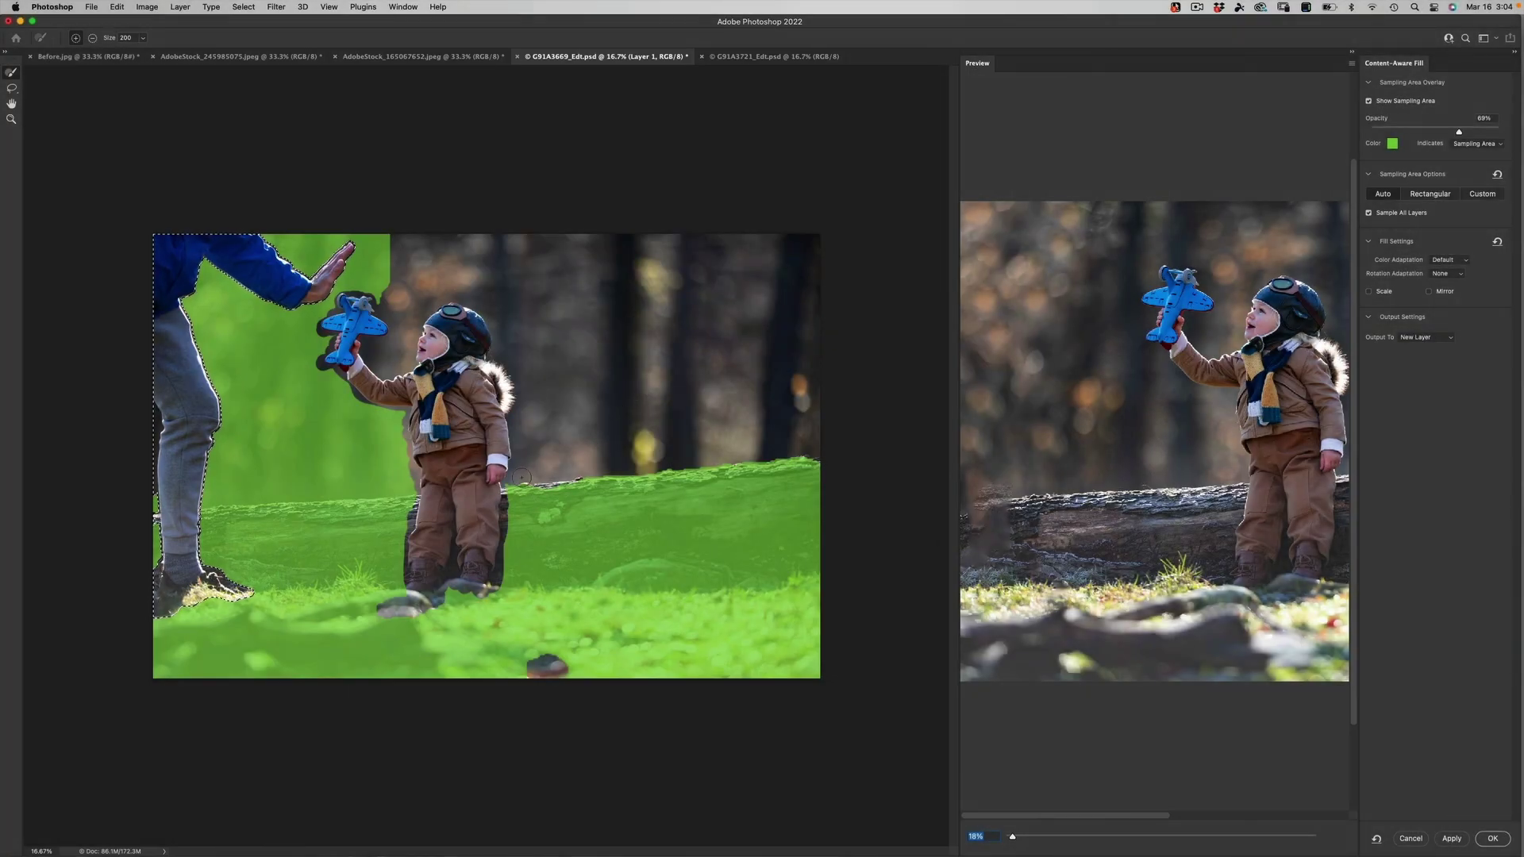
- Add the area above the log and the right-hand trees to sampling, using a 300 brush
mouse_move(521, 476)
left_mouse_down()
mouse_move(571, 491)
mouse_move(594, 468)
mouse_move(622, 567)
mouse_move(561, 414)
mouse_move(564, 448)
left_mouse_up()
key("bracketright")
key("bracketright")
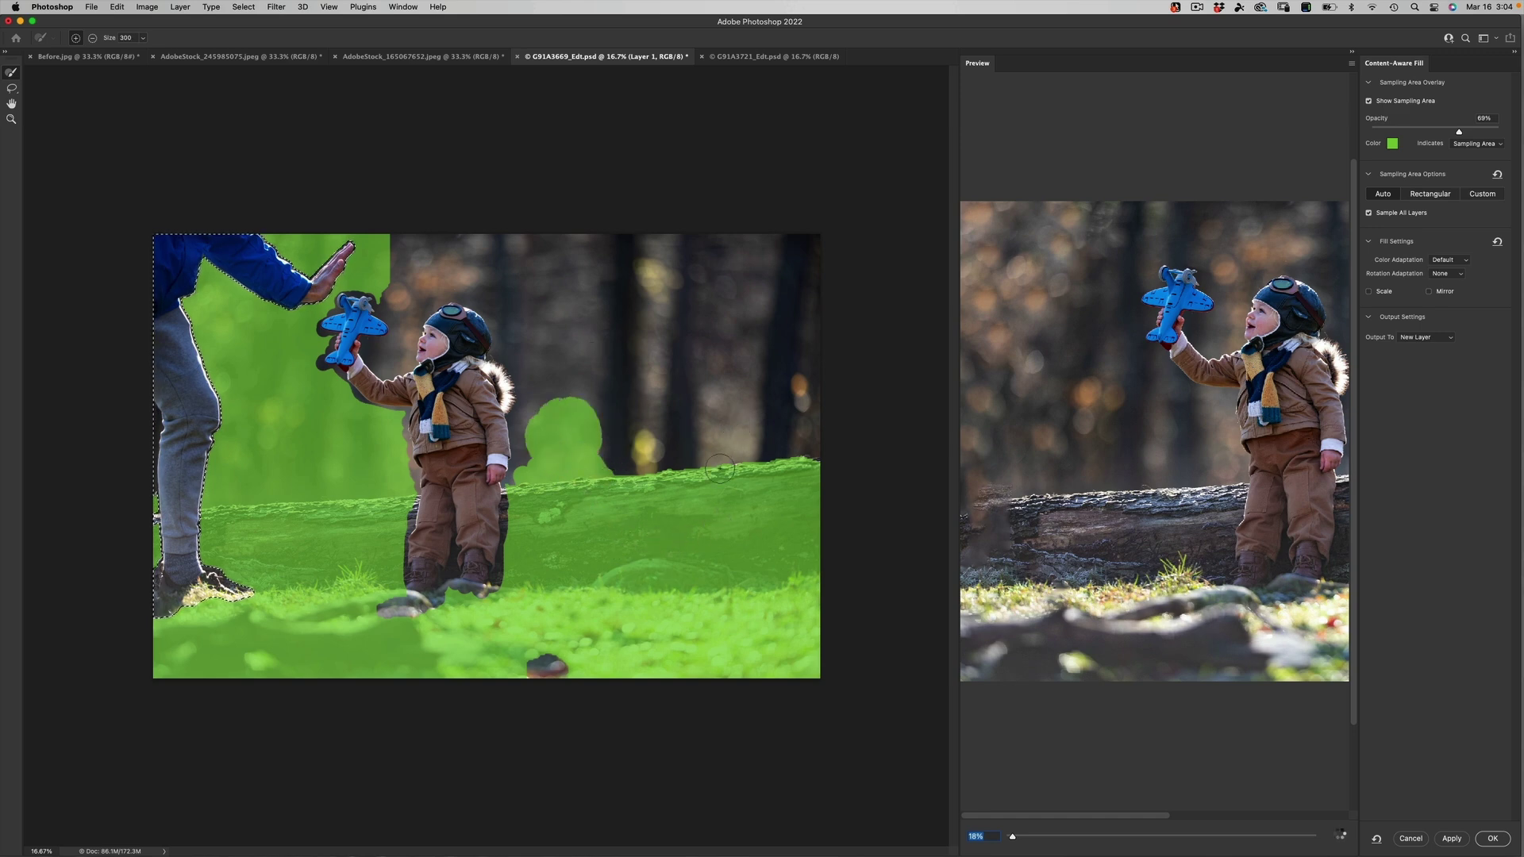
mouse_move(720, 470)
left_mouse_down()
mouse_move(725, 405)
mouse_move(745, 482)
mouse_move(724, 278)
left_mouse_up()
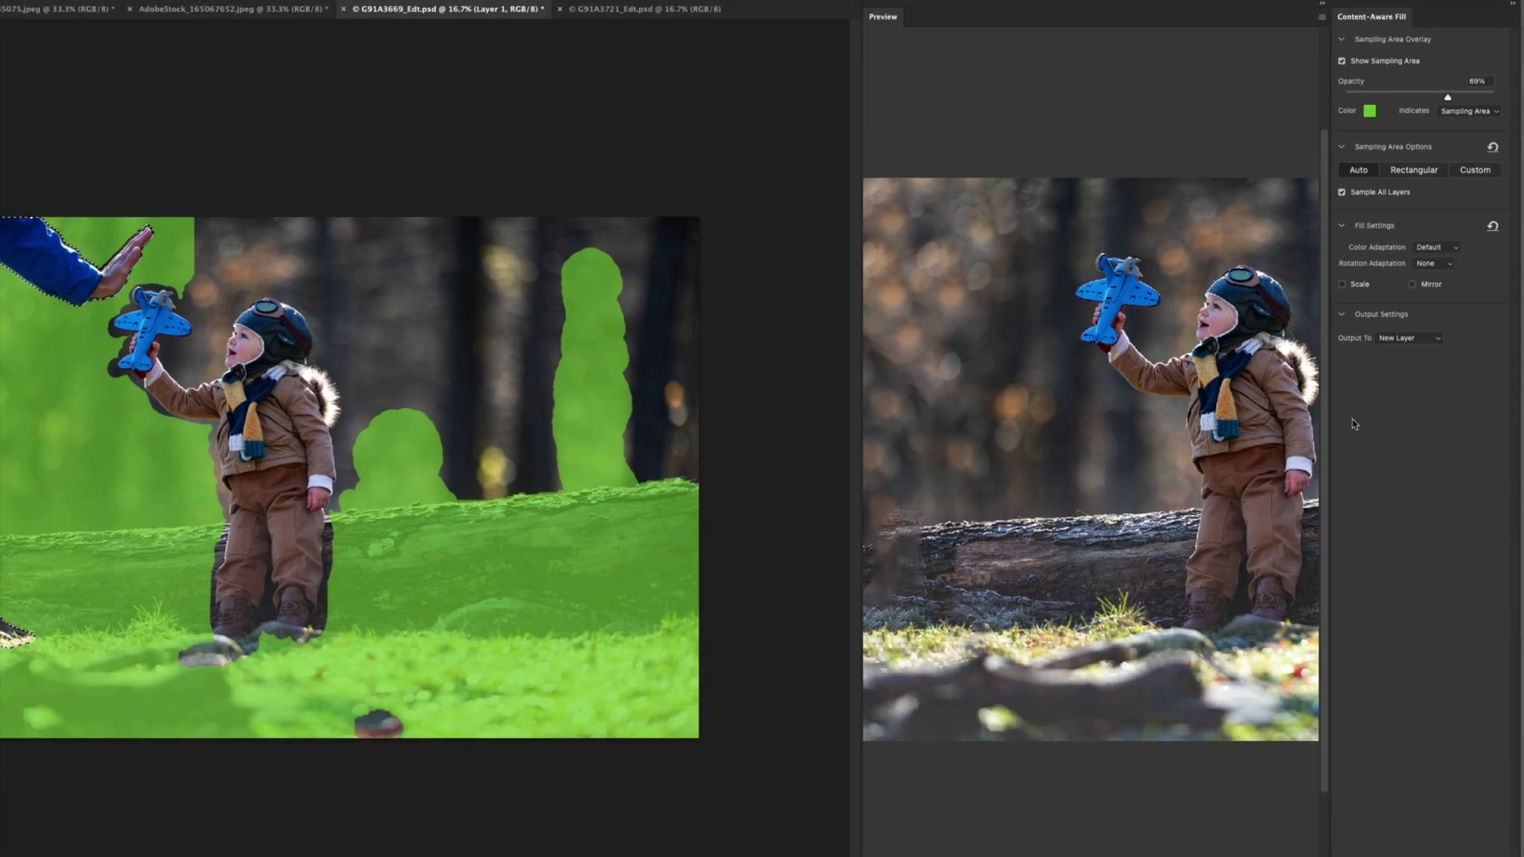
left_click(1341, 61)
left_click(1341, 61)
left_click(1341, 61)
left_click(1340, 61)
mouse_move(1358, 175)
left_click(1438, 248)
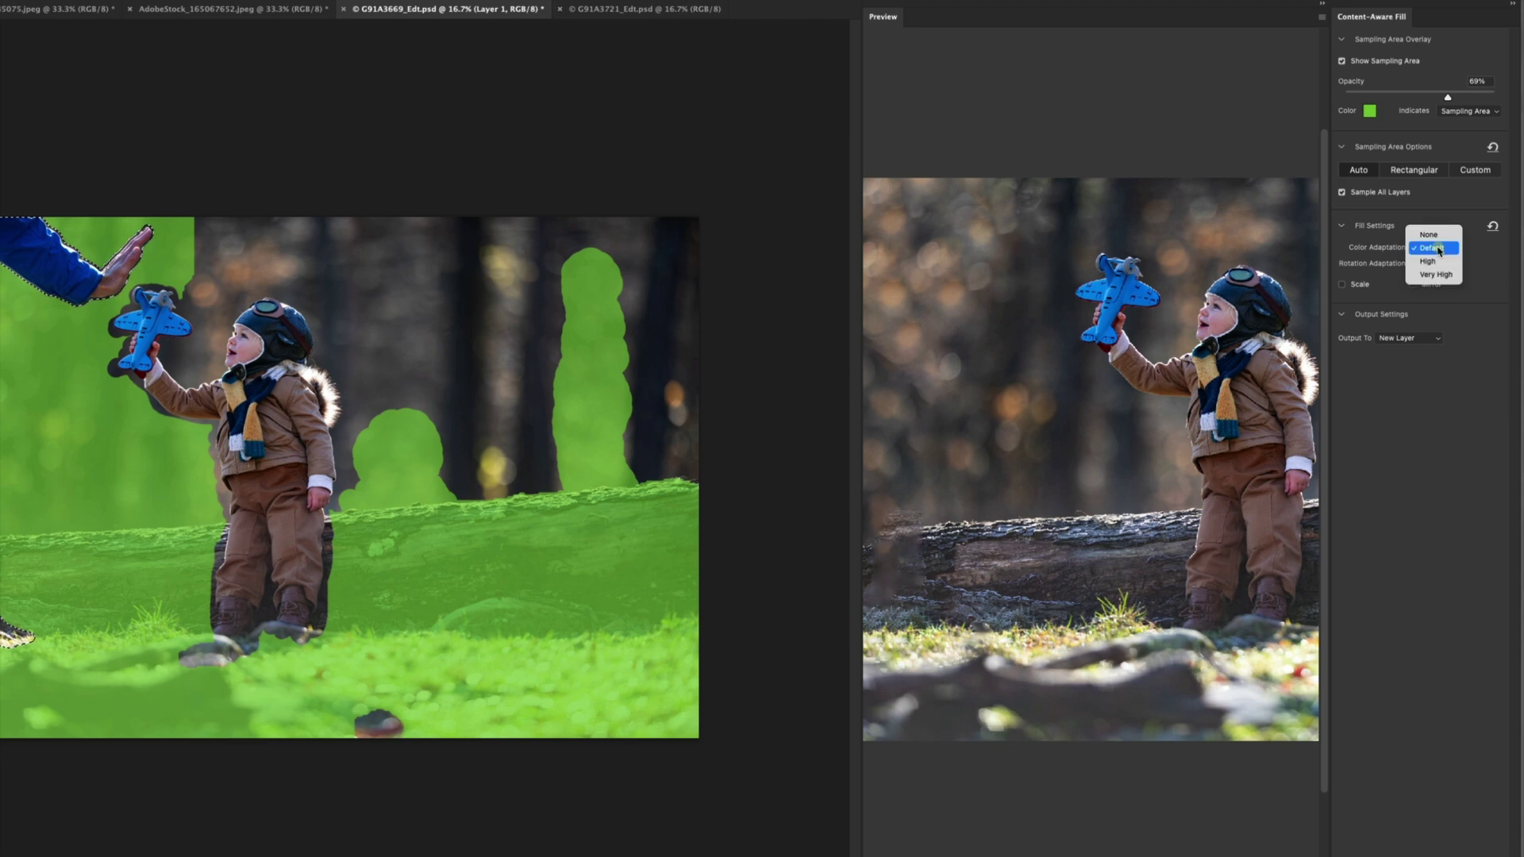
left_click(1440, 249)
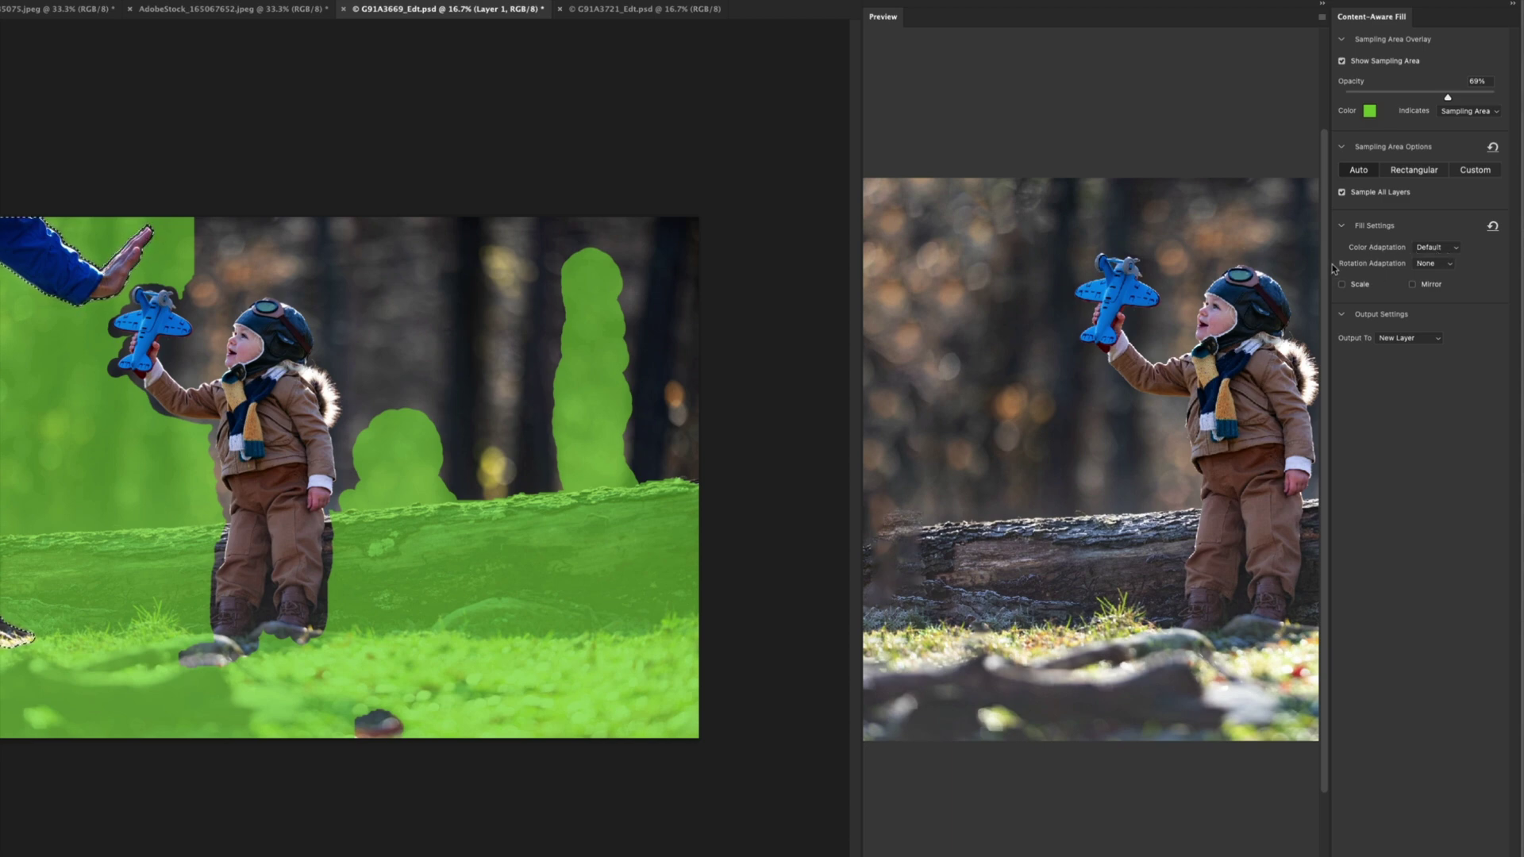
- Set Rotation Adaptation to Low and accept the auto-sampling warning
left_click(1423, 264)
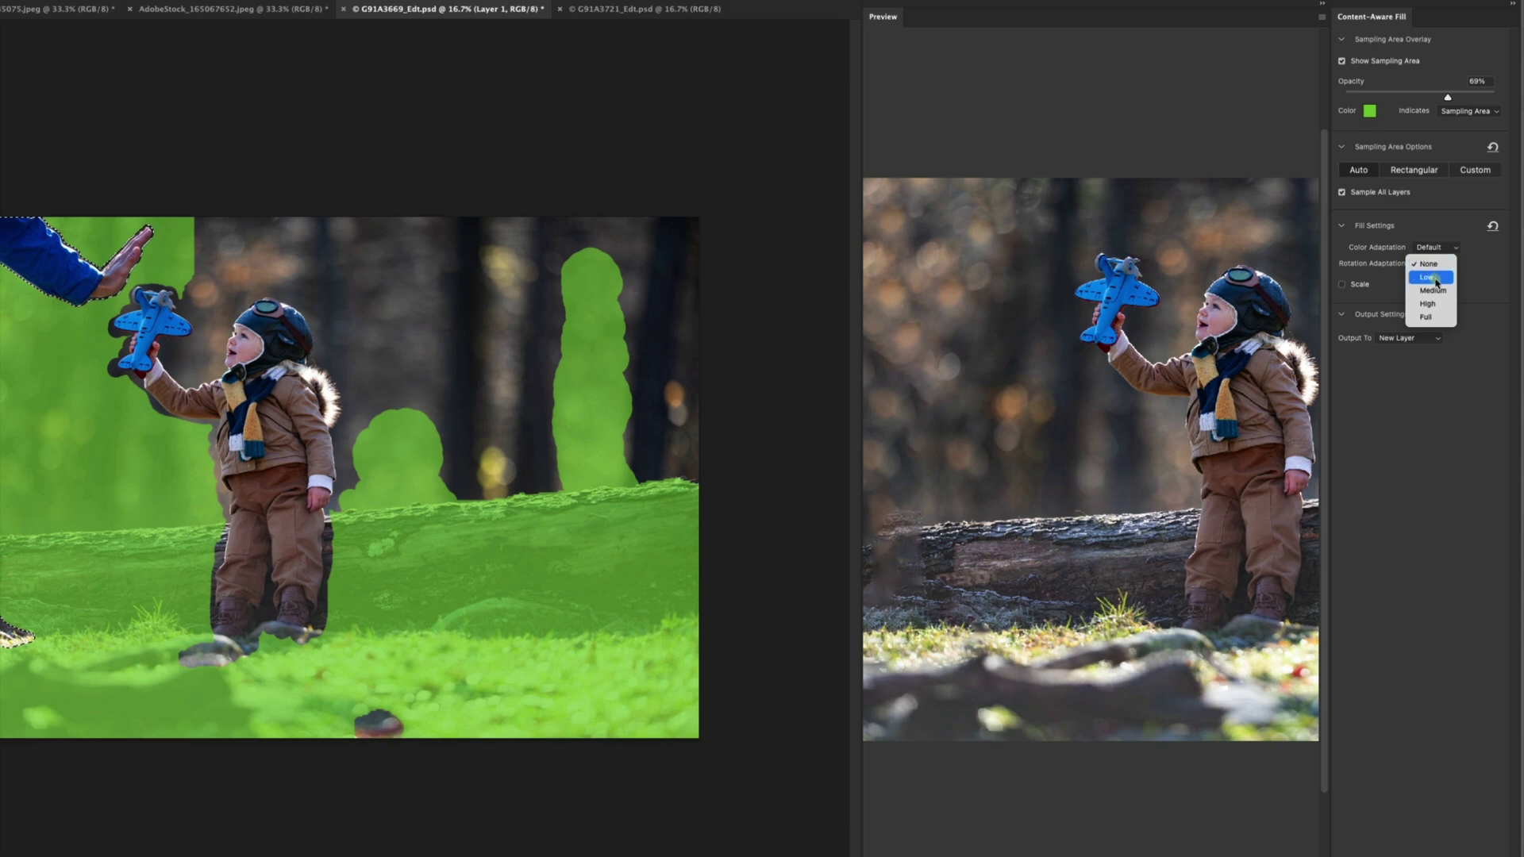
left_click(1434, 278)
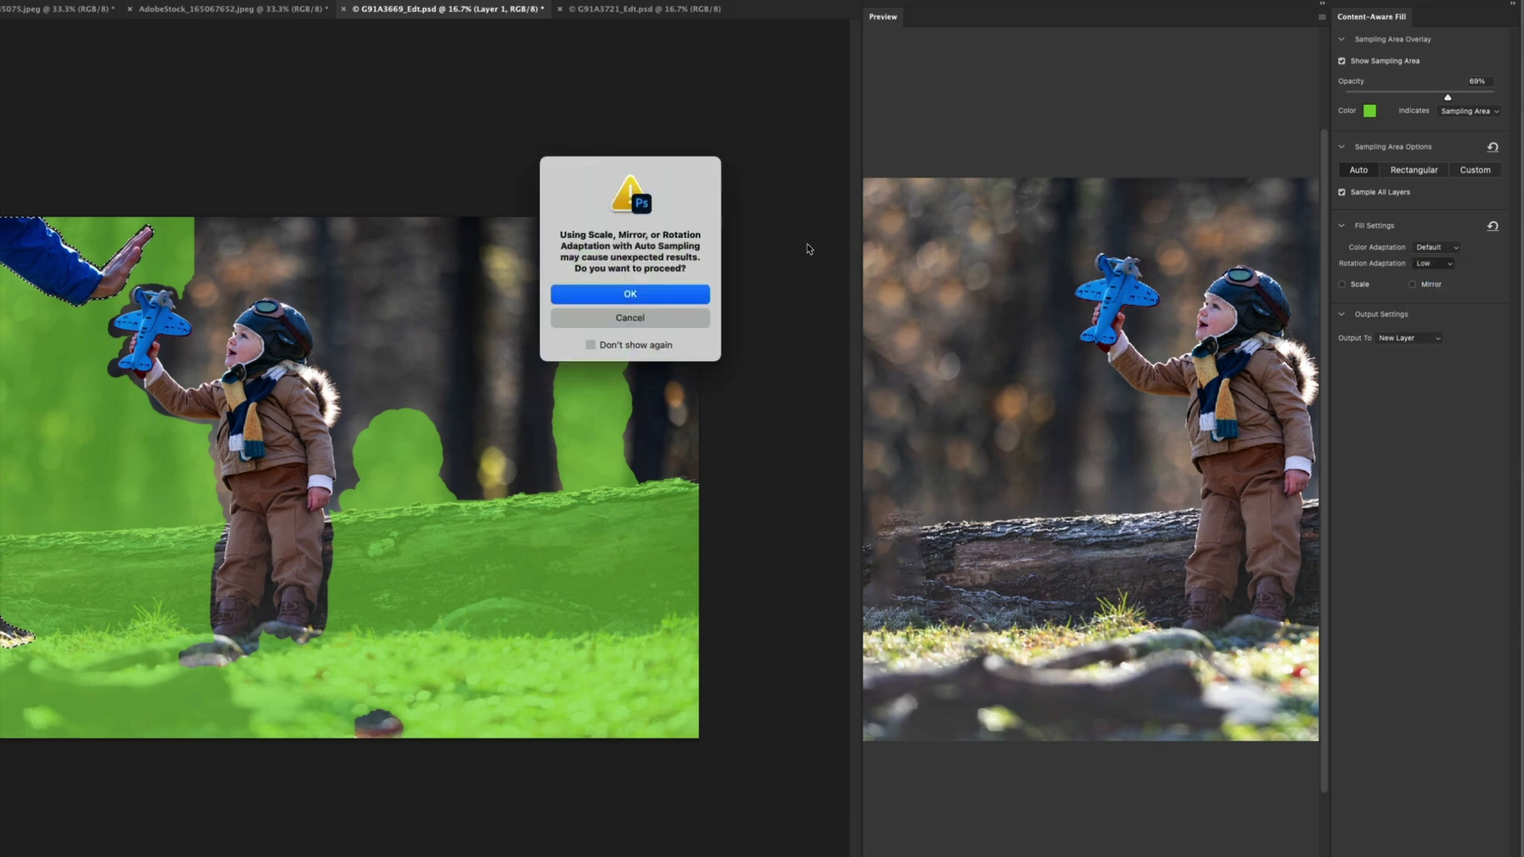
left_click(629, 295)
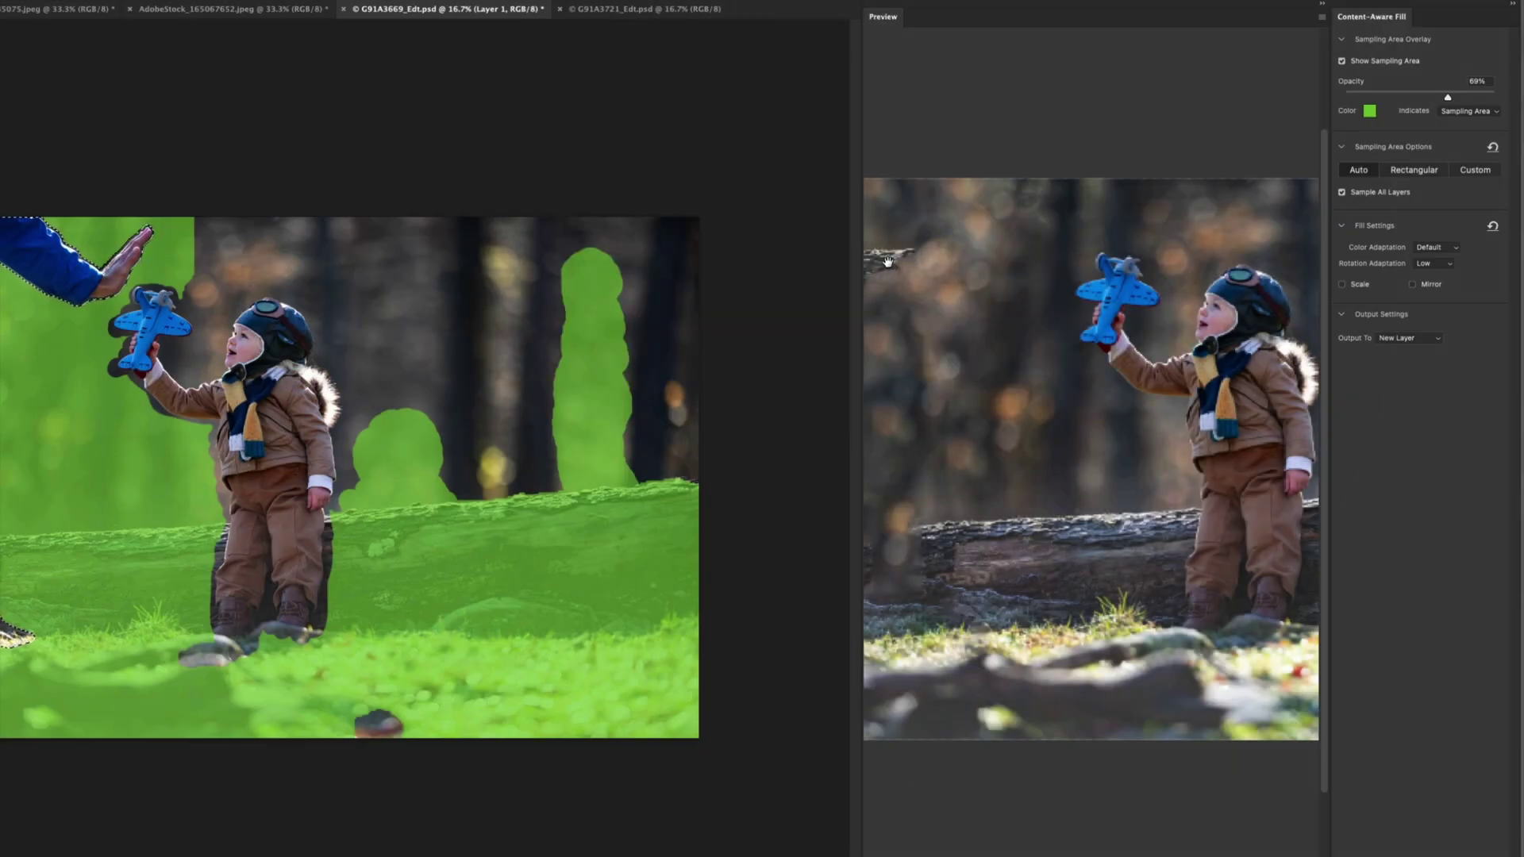
- Try Medium Rotation Adaptation, then return it to None
left_click(1425, 264)
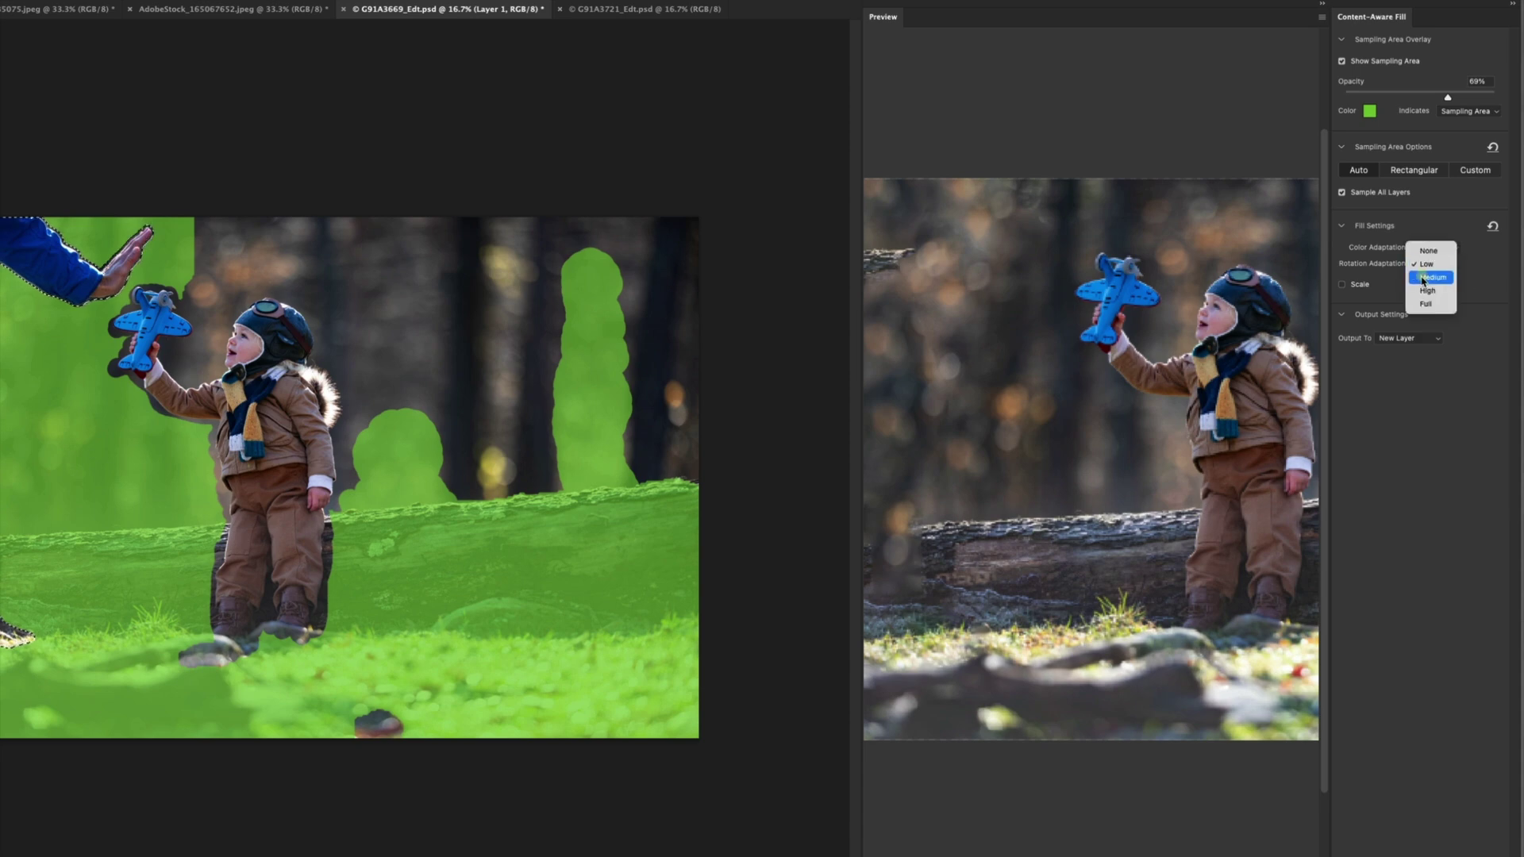
left_click(1429, 277)
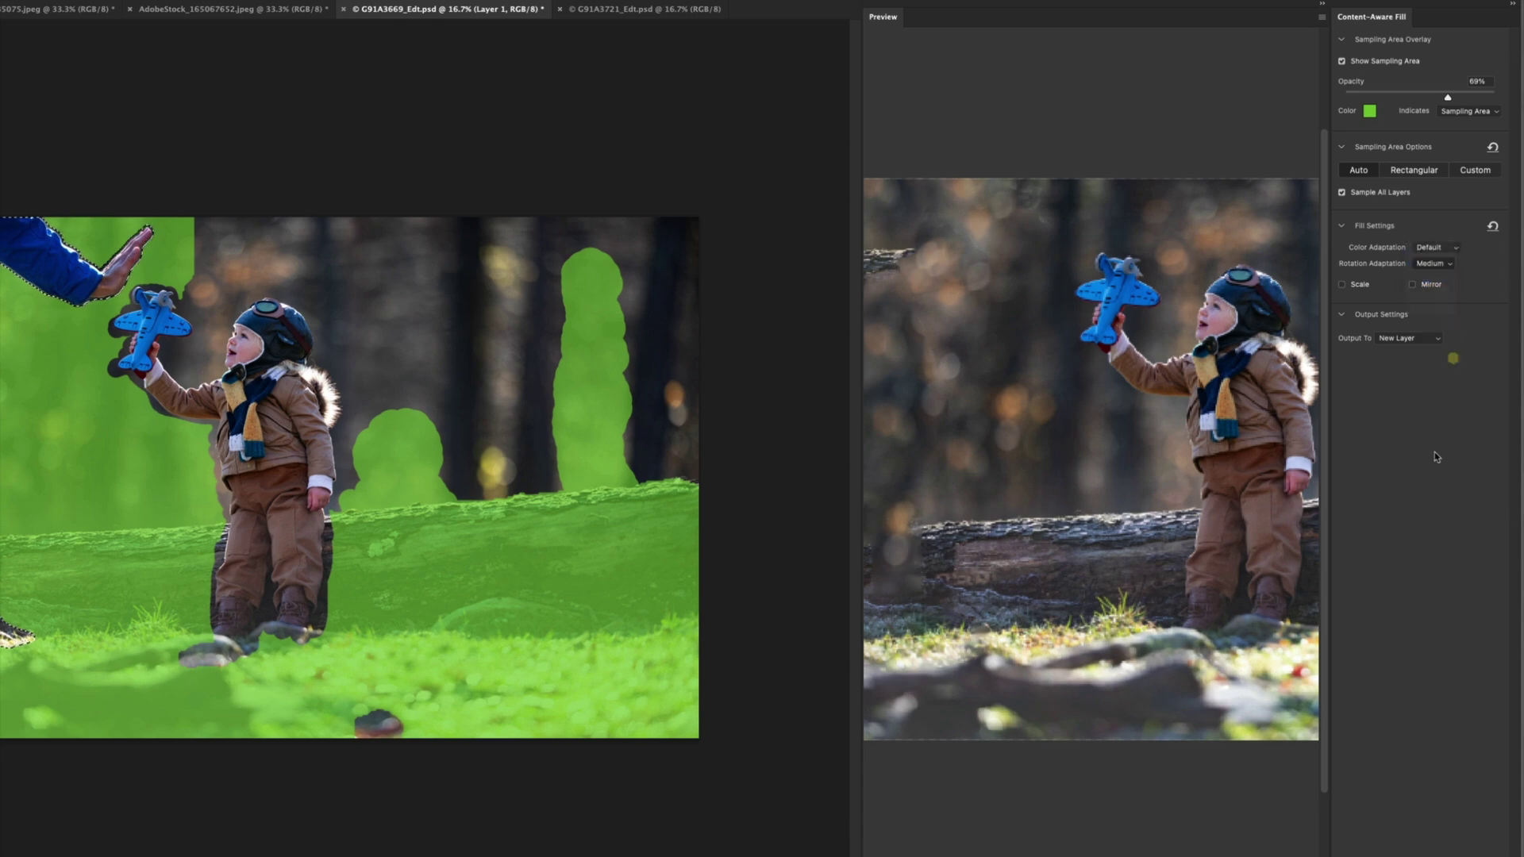
left_click(633, 295)
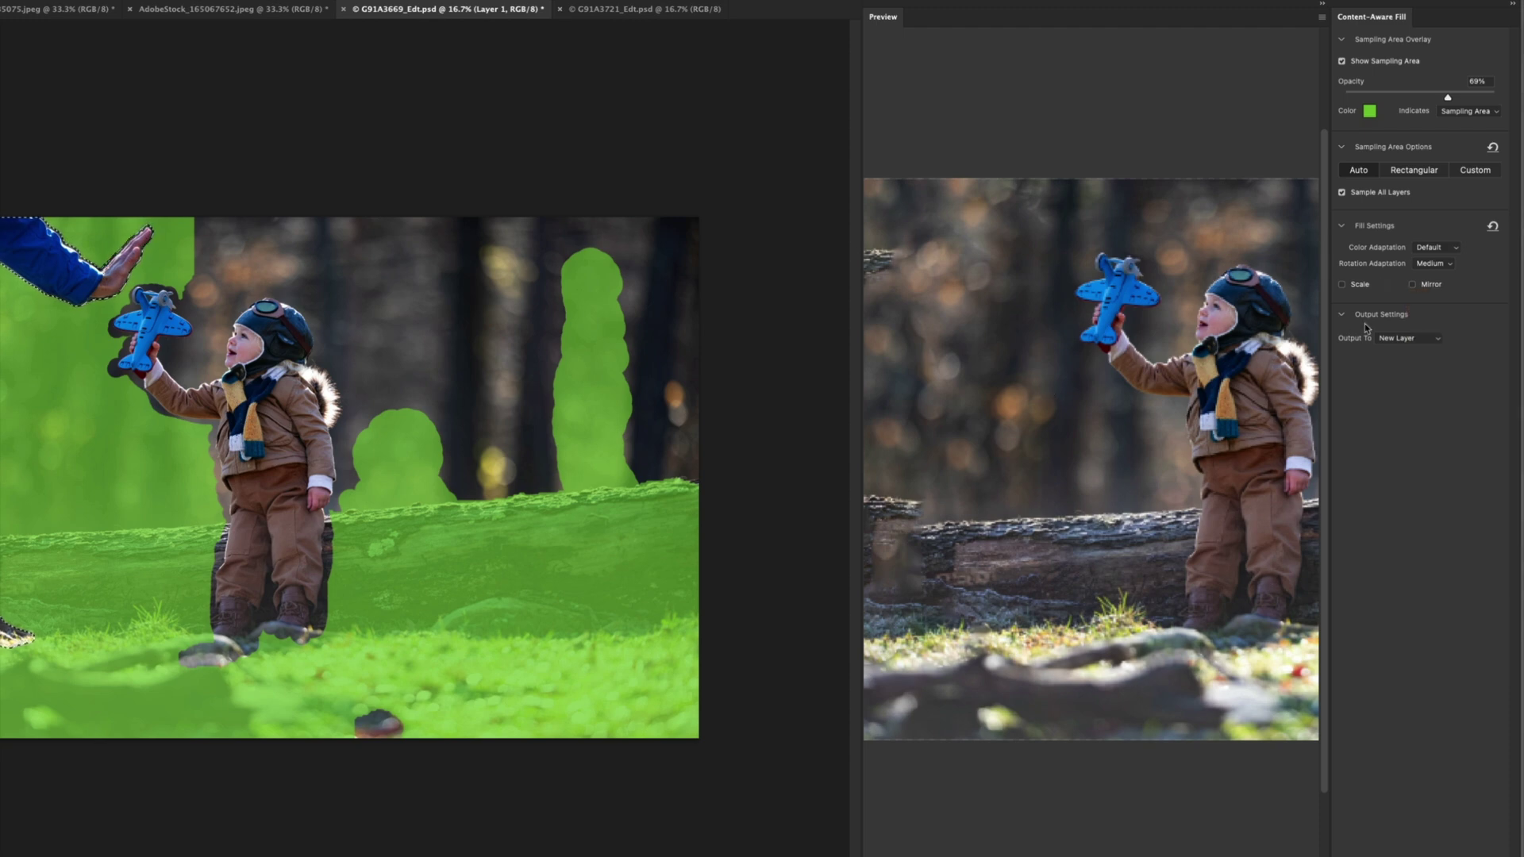
left_click(1428, 268)
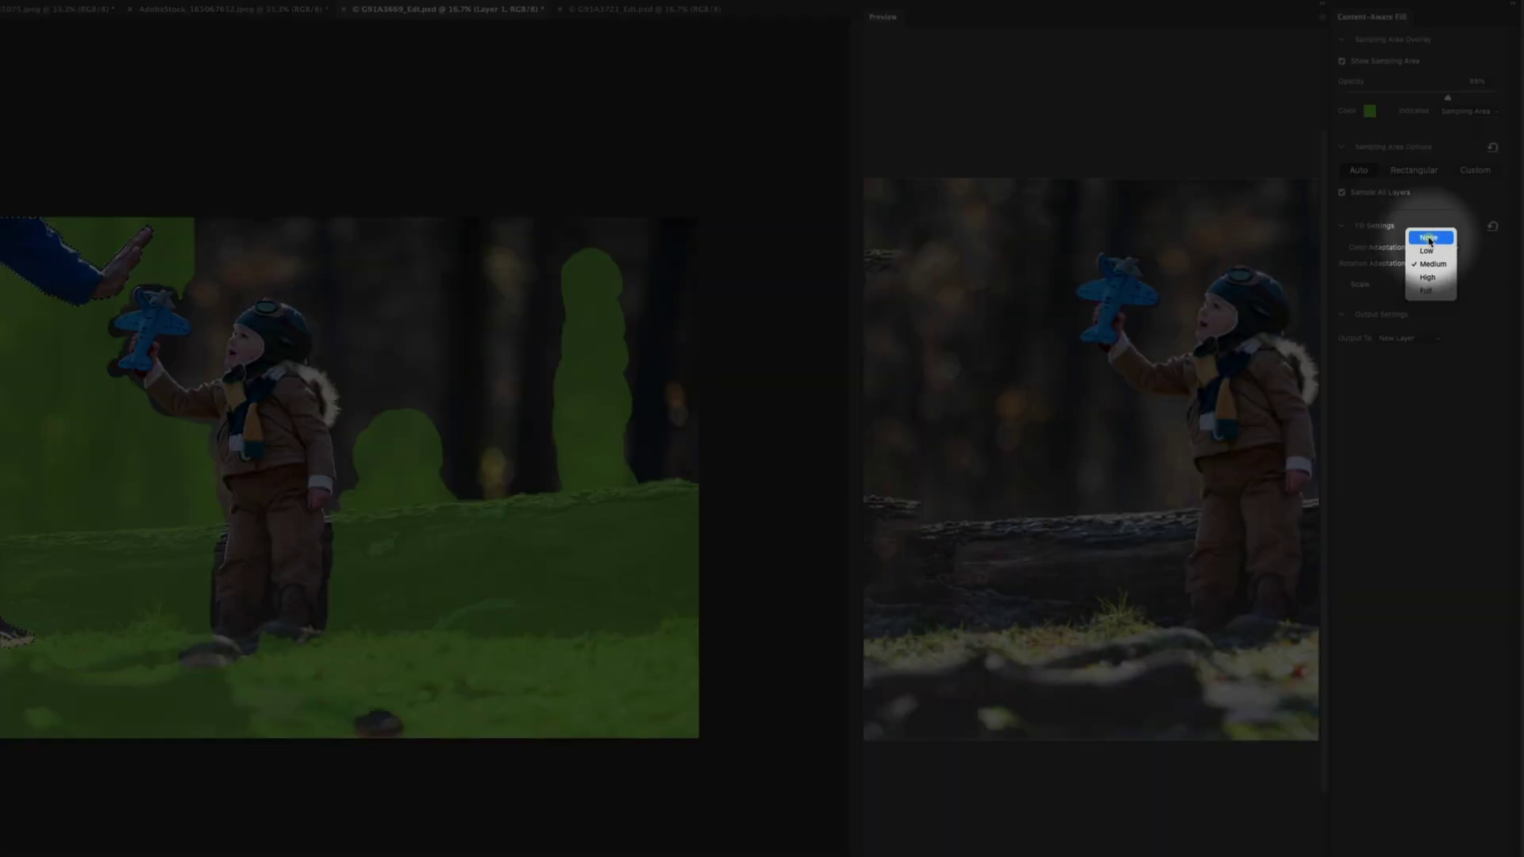
left_click(1429, 238)
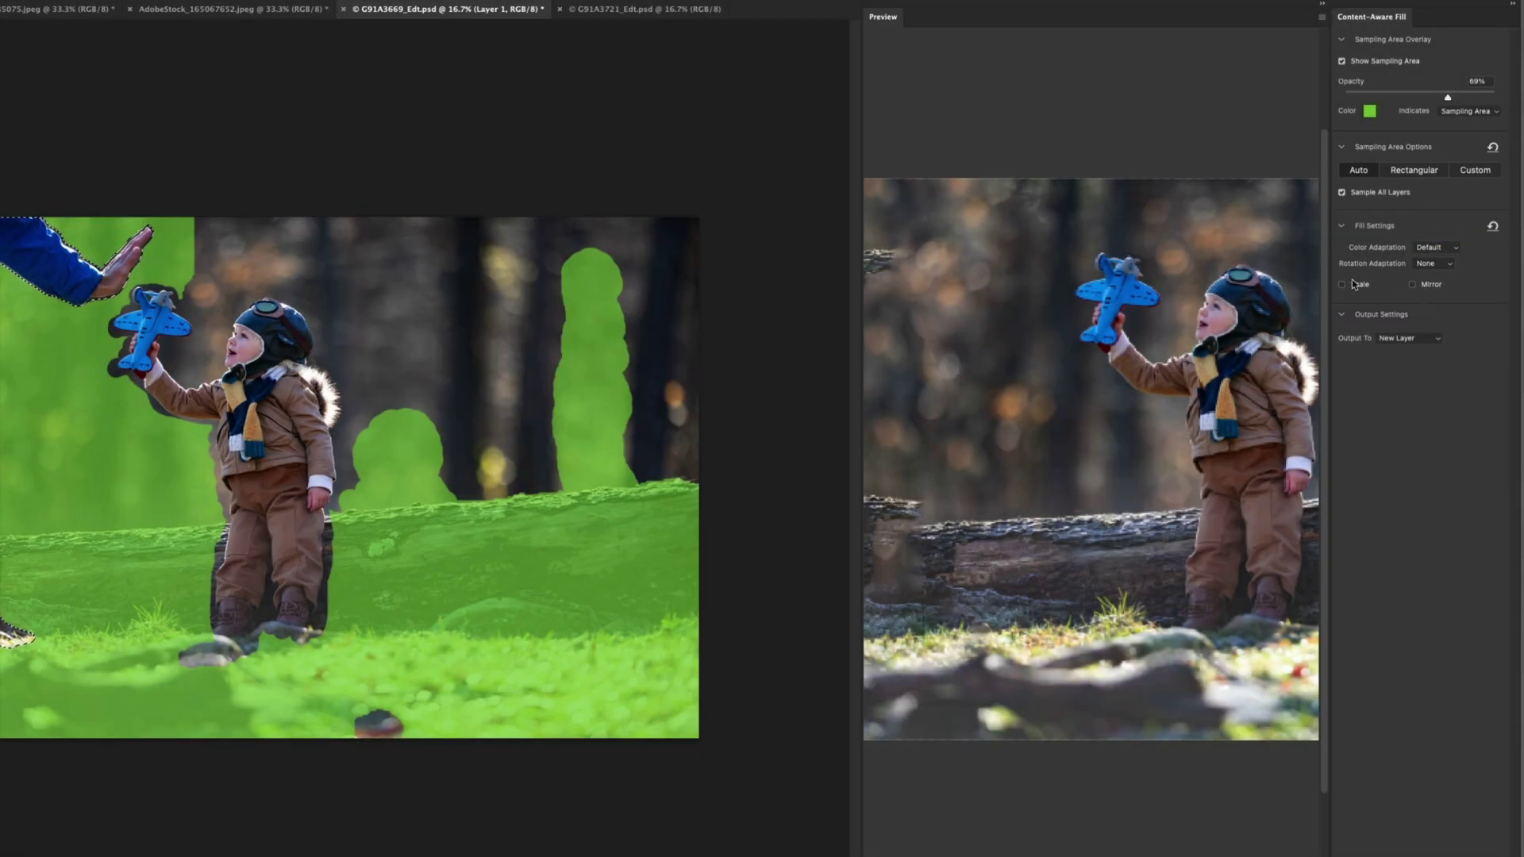
- Turn on Scale in Fill Settings, review the preview, then switch Scale back off
left_click(1360, 284)
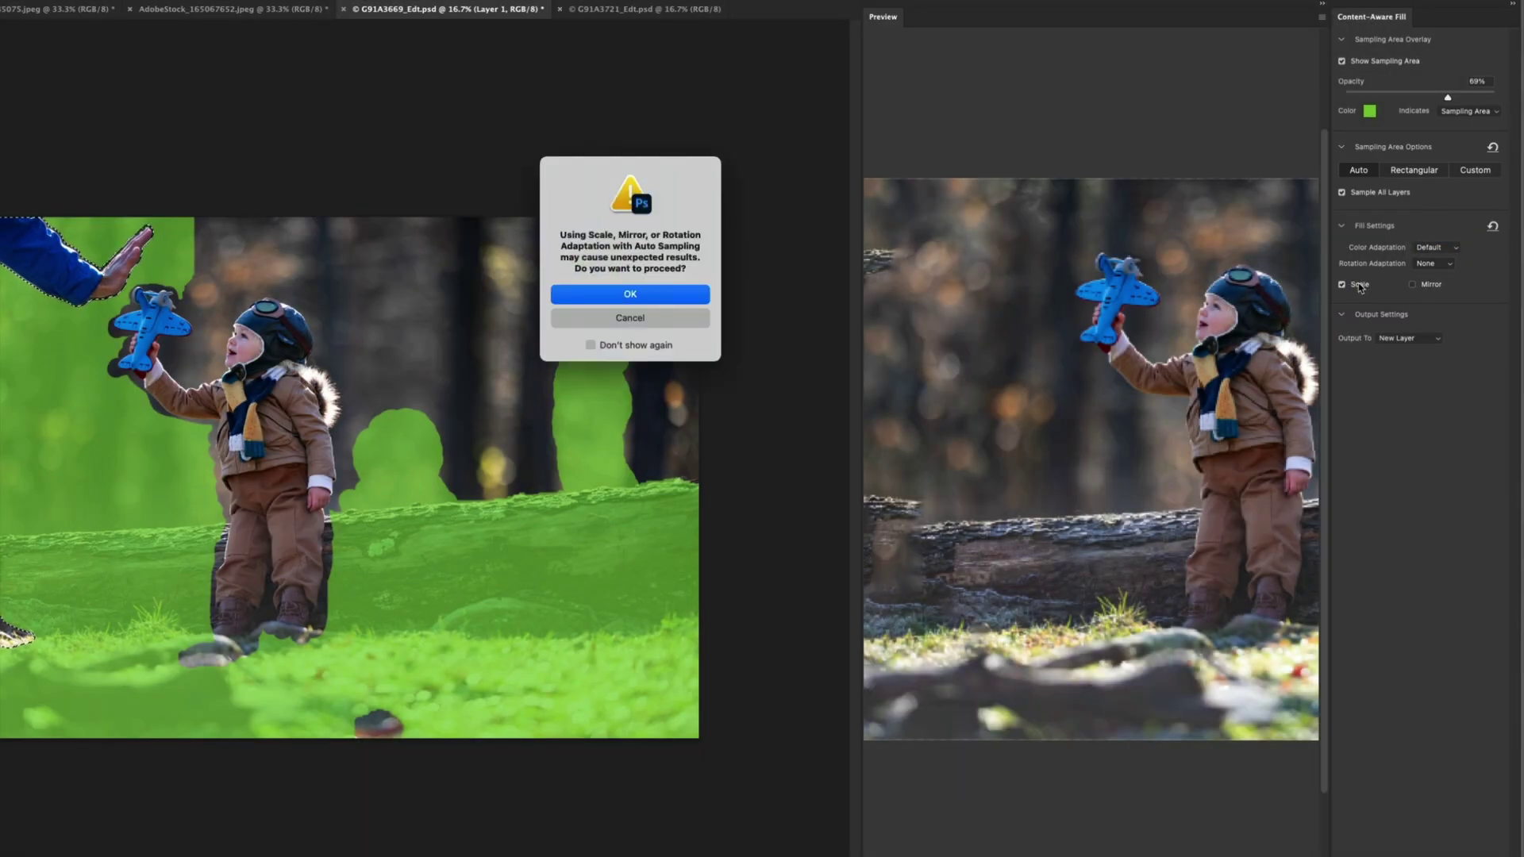
key("Return")
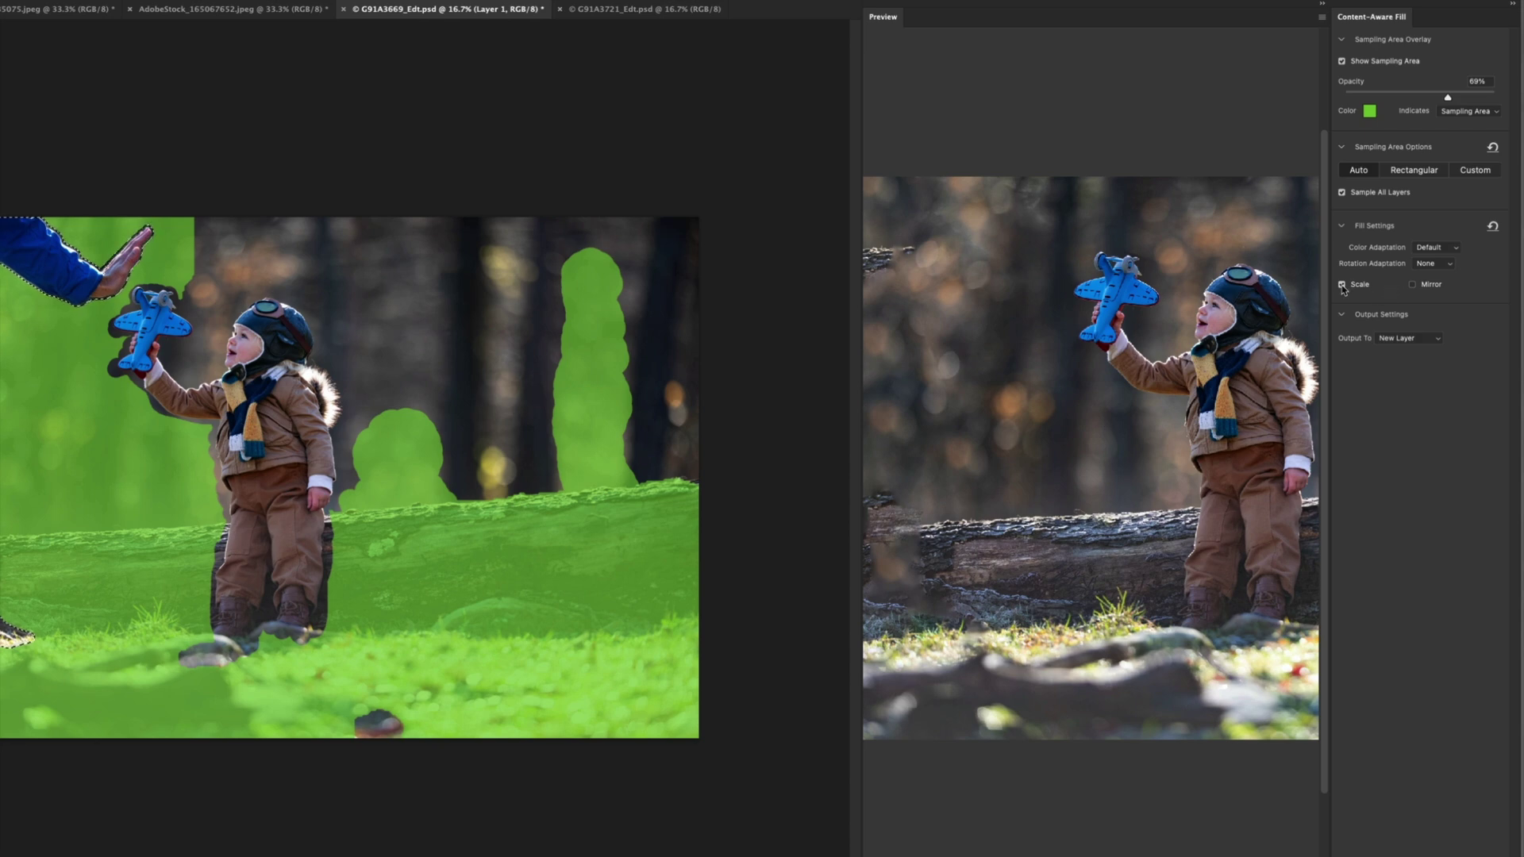
left_click(1413, 285)
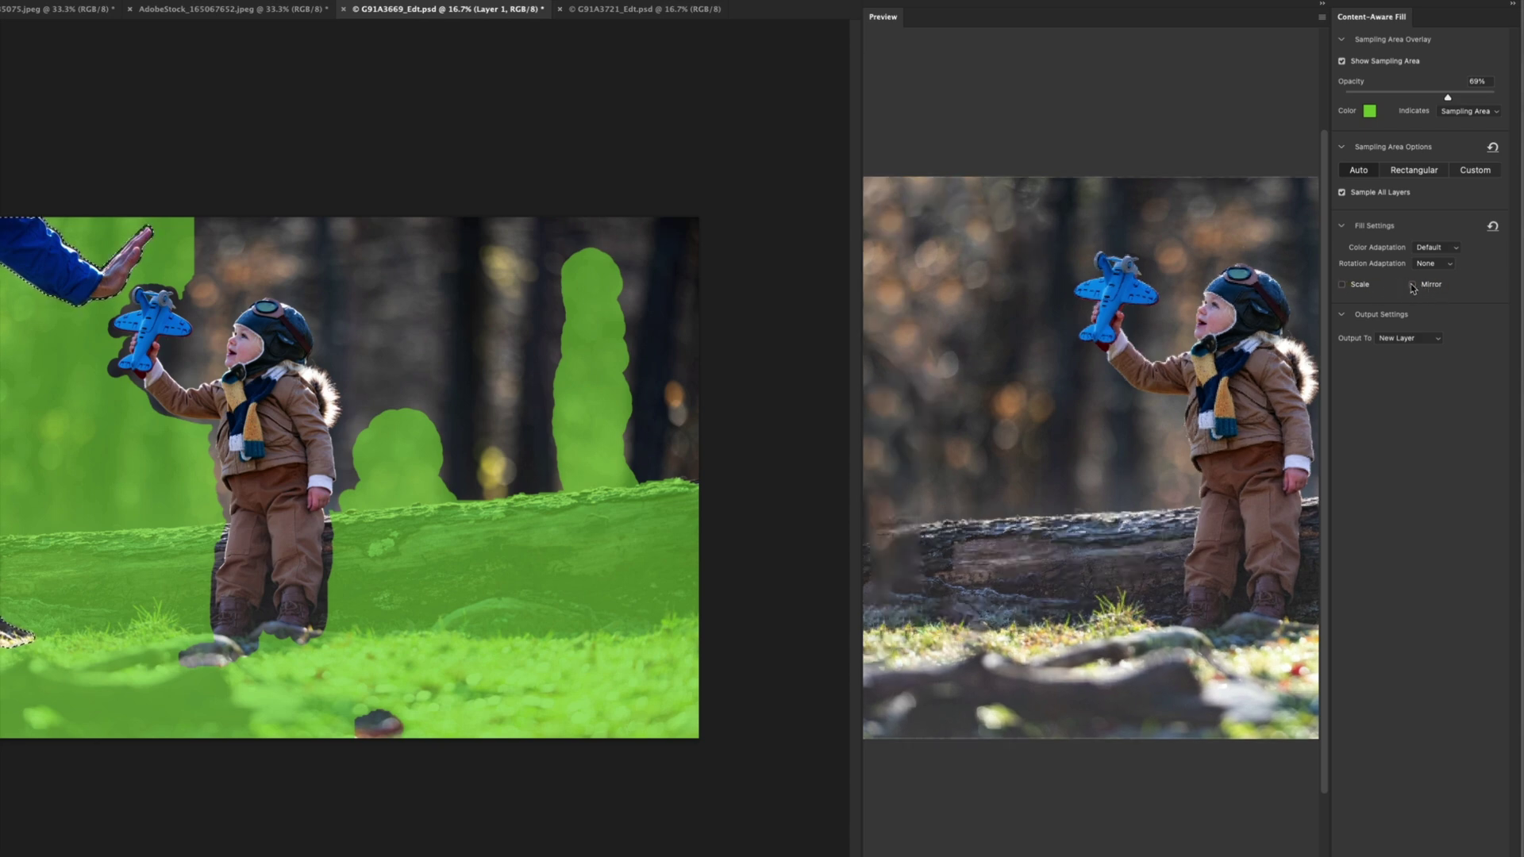
left_click(1413, 285)
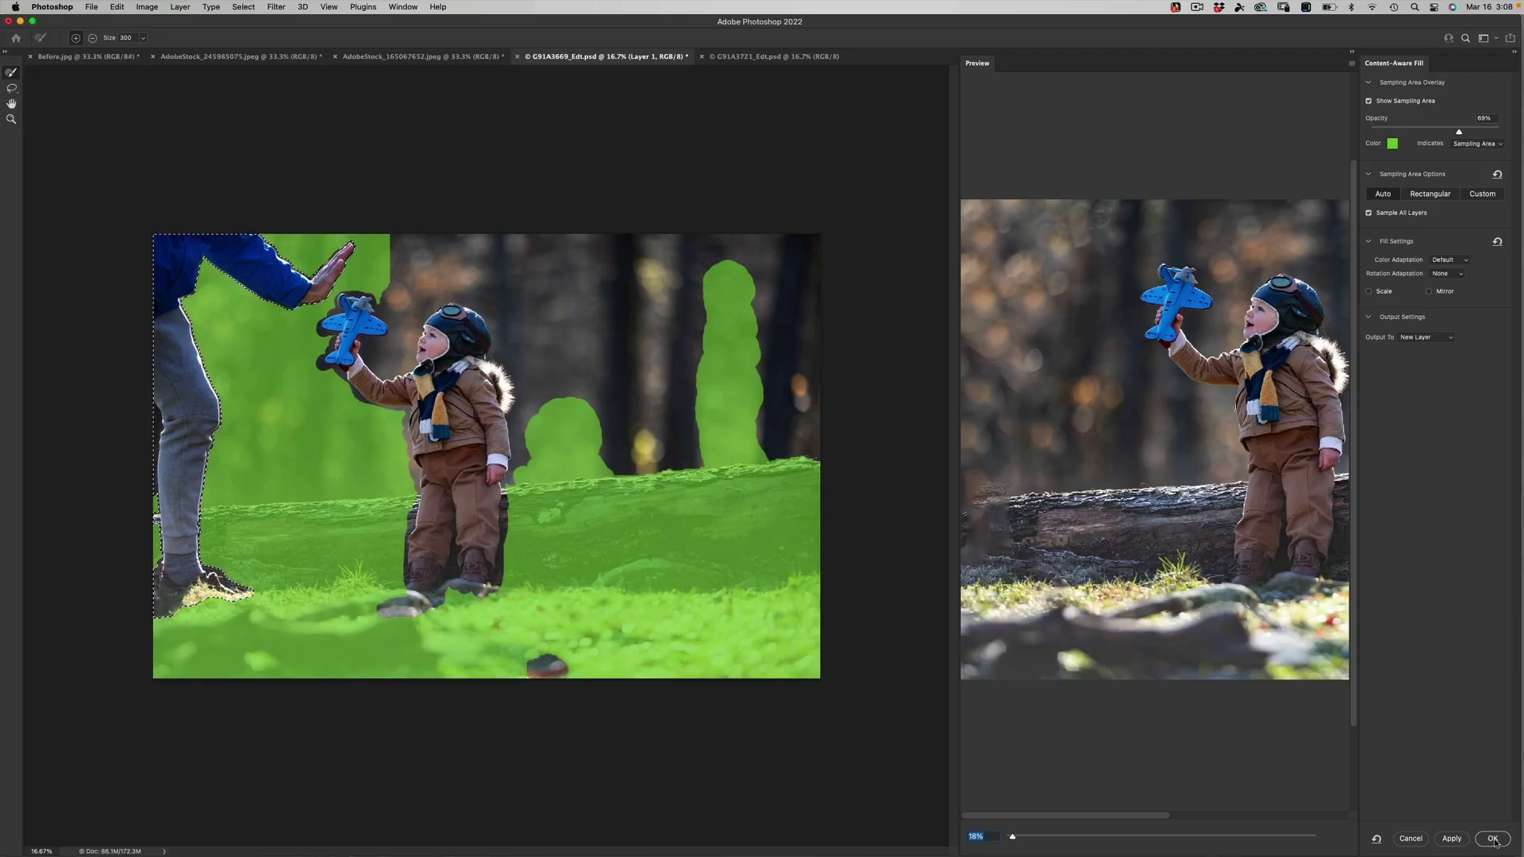
- Output the fill to Current Layer and commit it with OK
left_click(1439, 343)
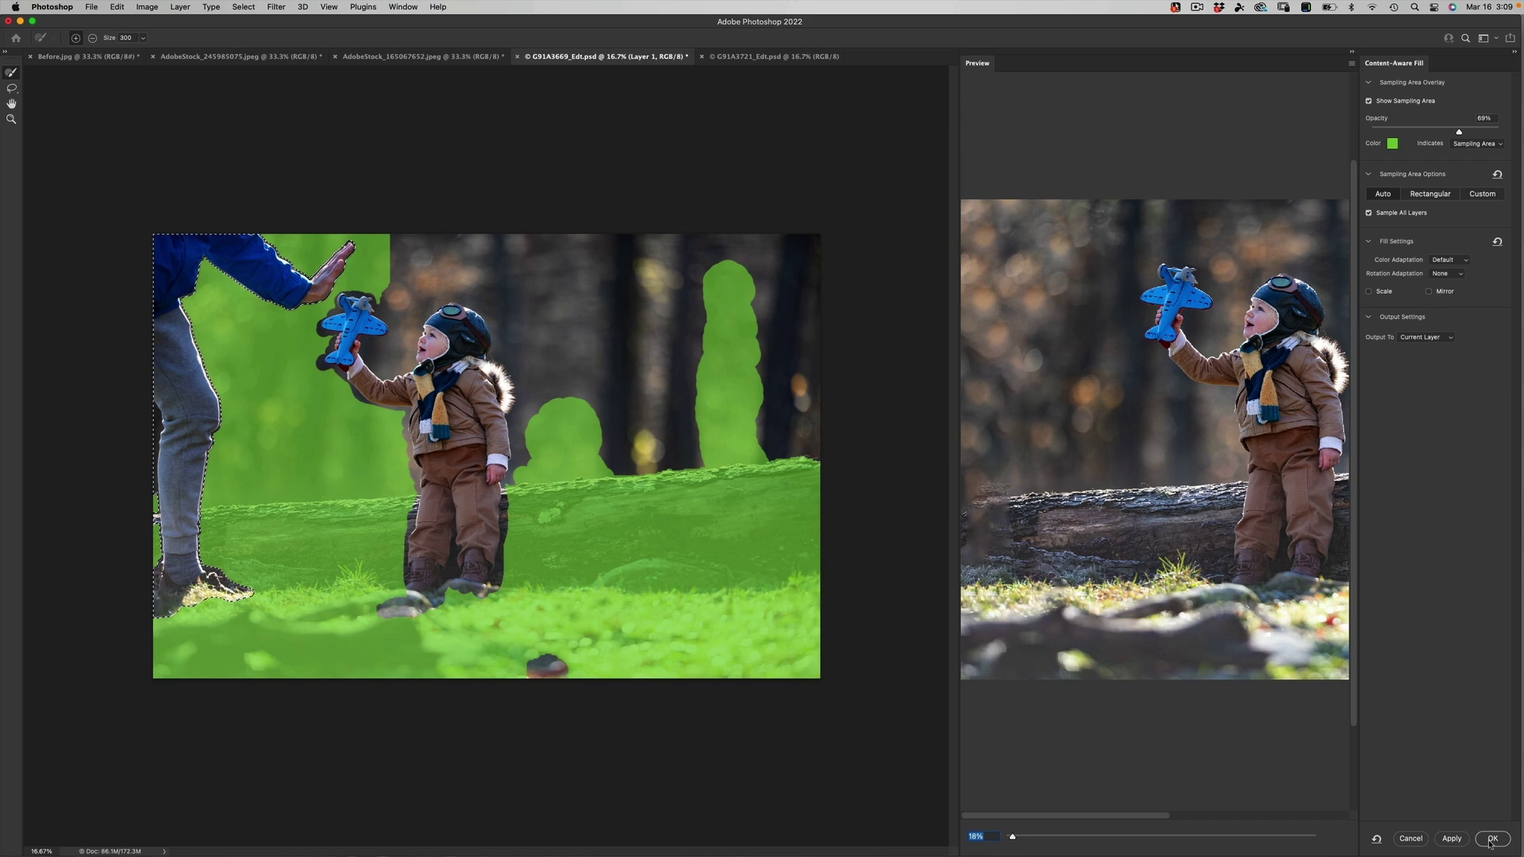
left_click(1493, 839)
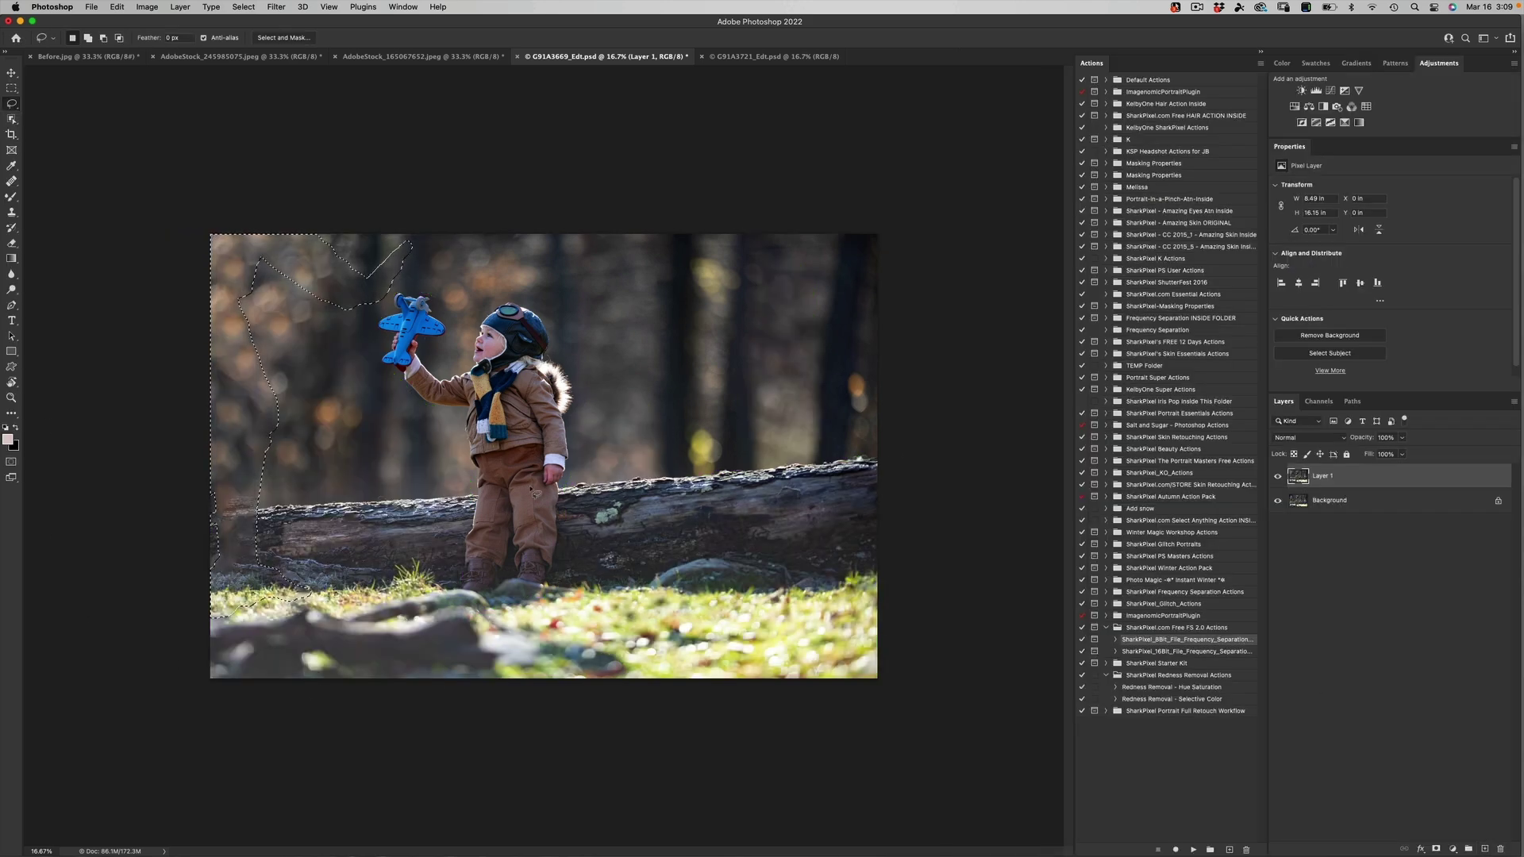
- Deselect the removed adult's outline and zoom in closer on the photo
key("super+d")
key("super+plus")
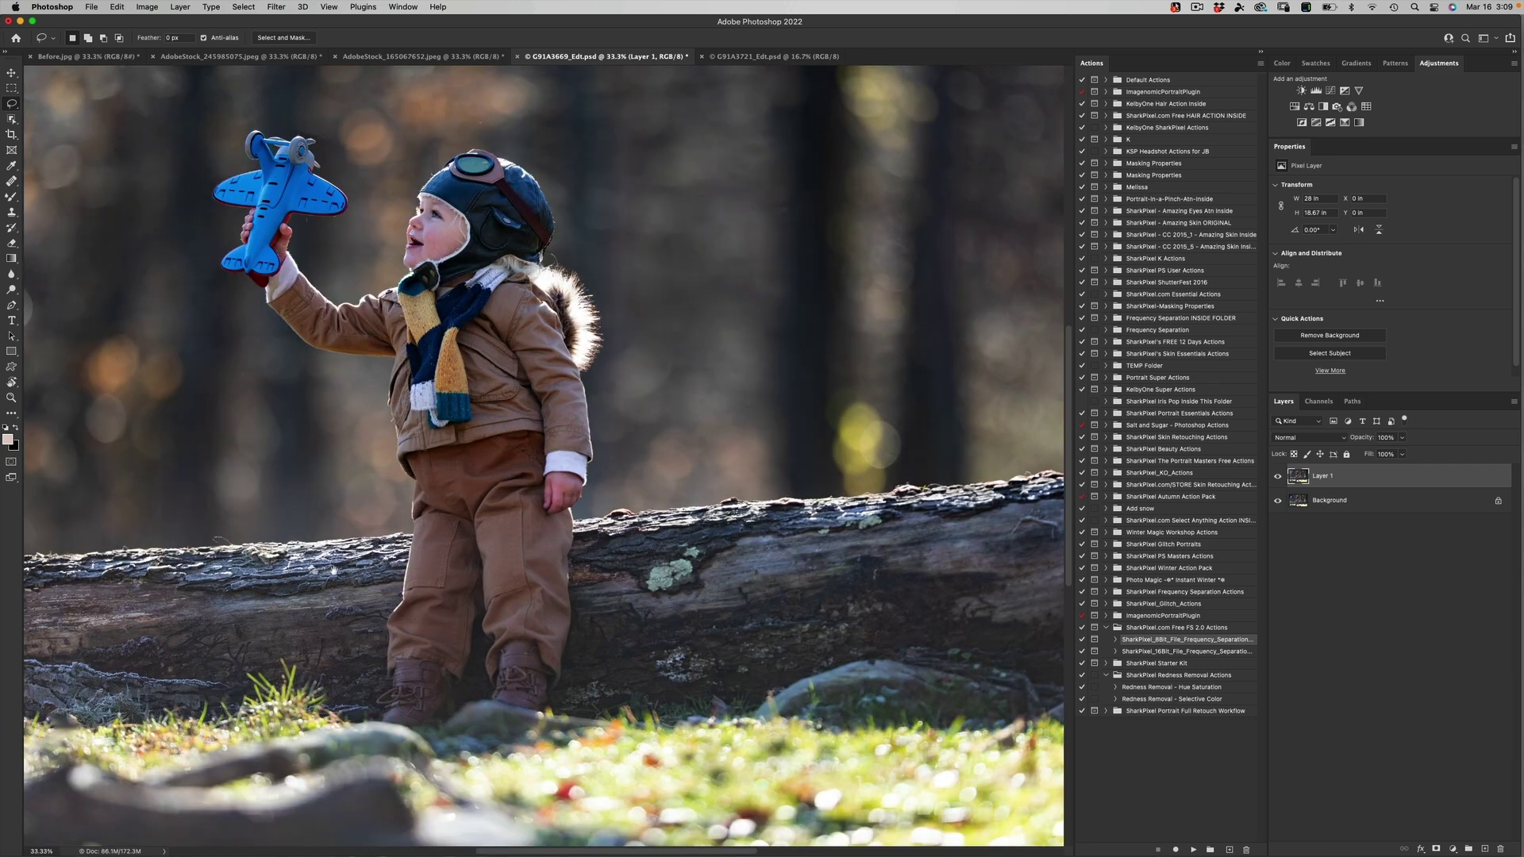
scroll(333, 570, "left", 10)
scroll(334, 570, "up", 2)
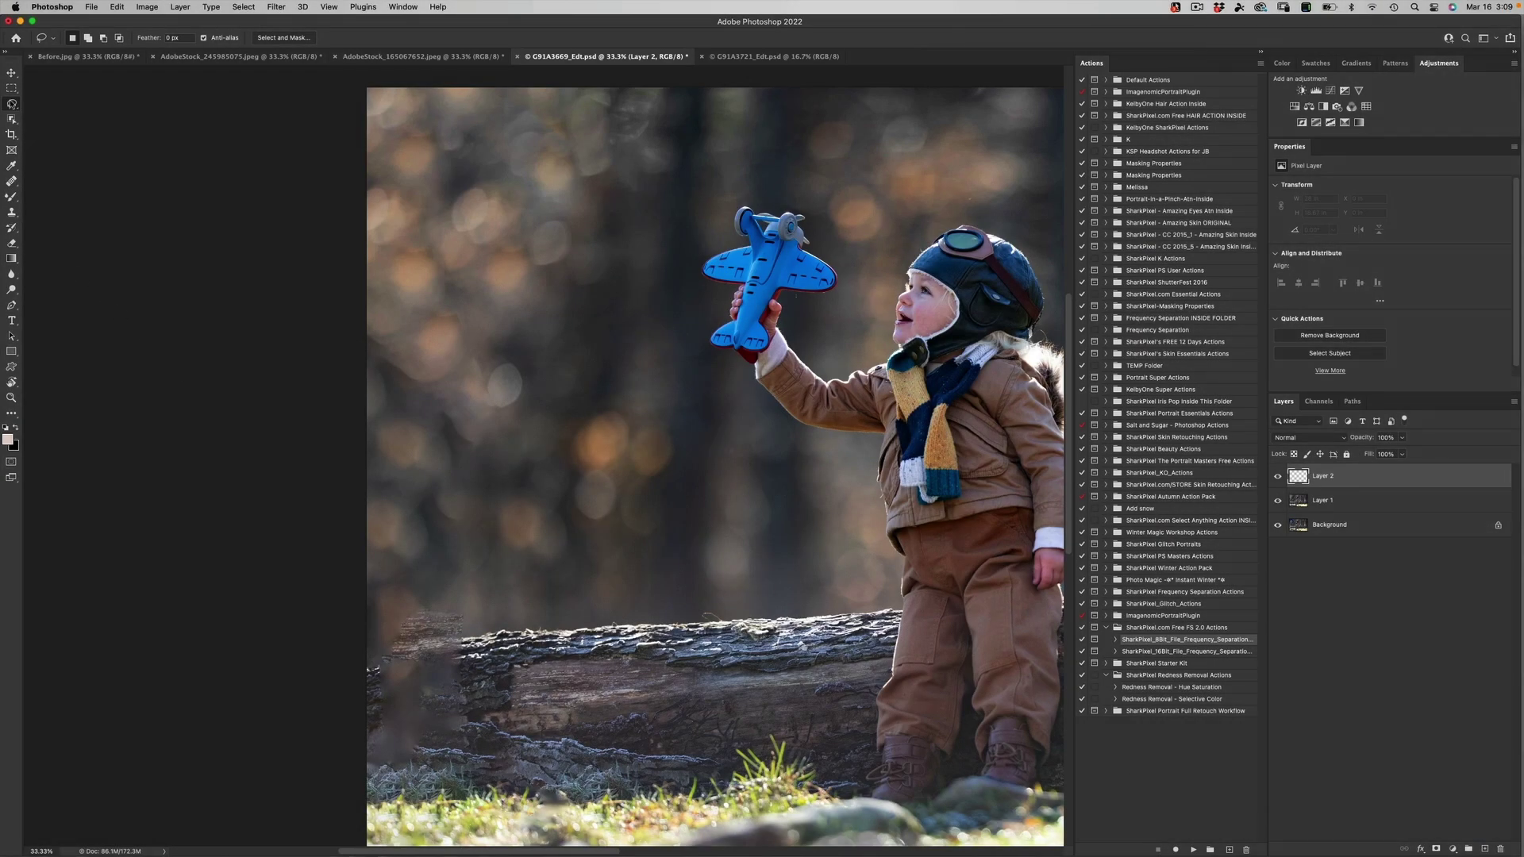
- Paint out the bump at the log's left end with the Healing Brush, resizing as needed
left_click(12, 181)
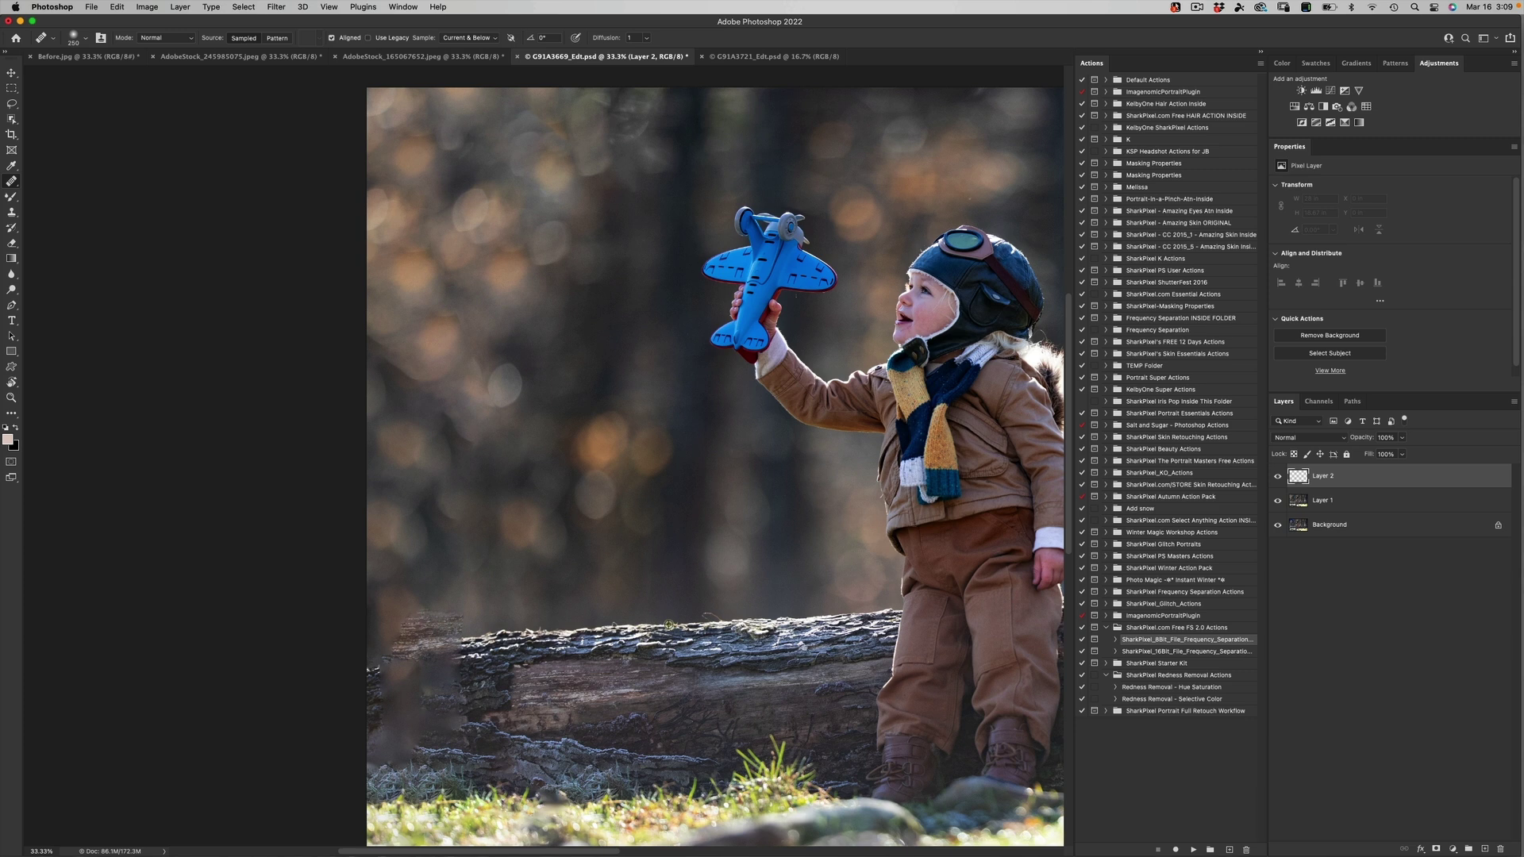
left_click(668, 625, "alt")
mouse_move(429, 624)
left_mouse_down()
mouse_move(477, 627)
mouse_move(393, 659)
mouse_move(409, 699)
mouse_move(386, 717)
left_mouse_up()
key("bracketright")
key("bracketright")
key("bracketright")
mouse_move(467, 605)
left_mouse_down()
mouse_move(449, 535)
mouse_move(497, 585)
left_mouse_up()
key("bracketleft")
key("bracketleft")
key("bracketleft")
key("bracketleft")
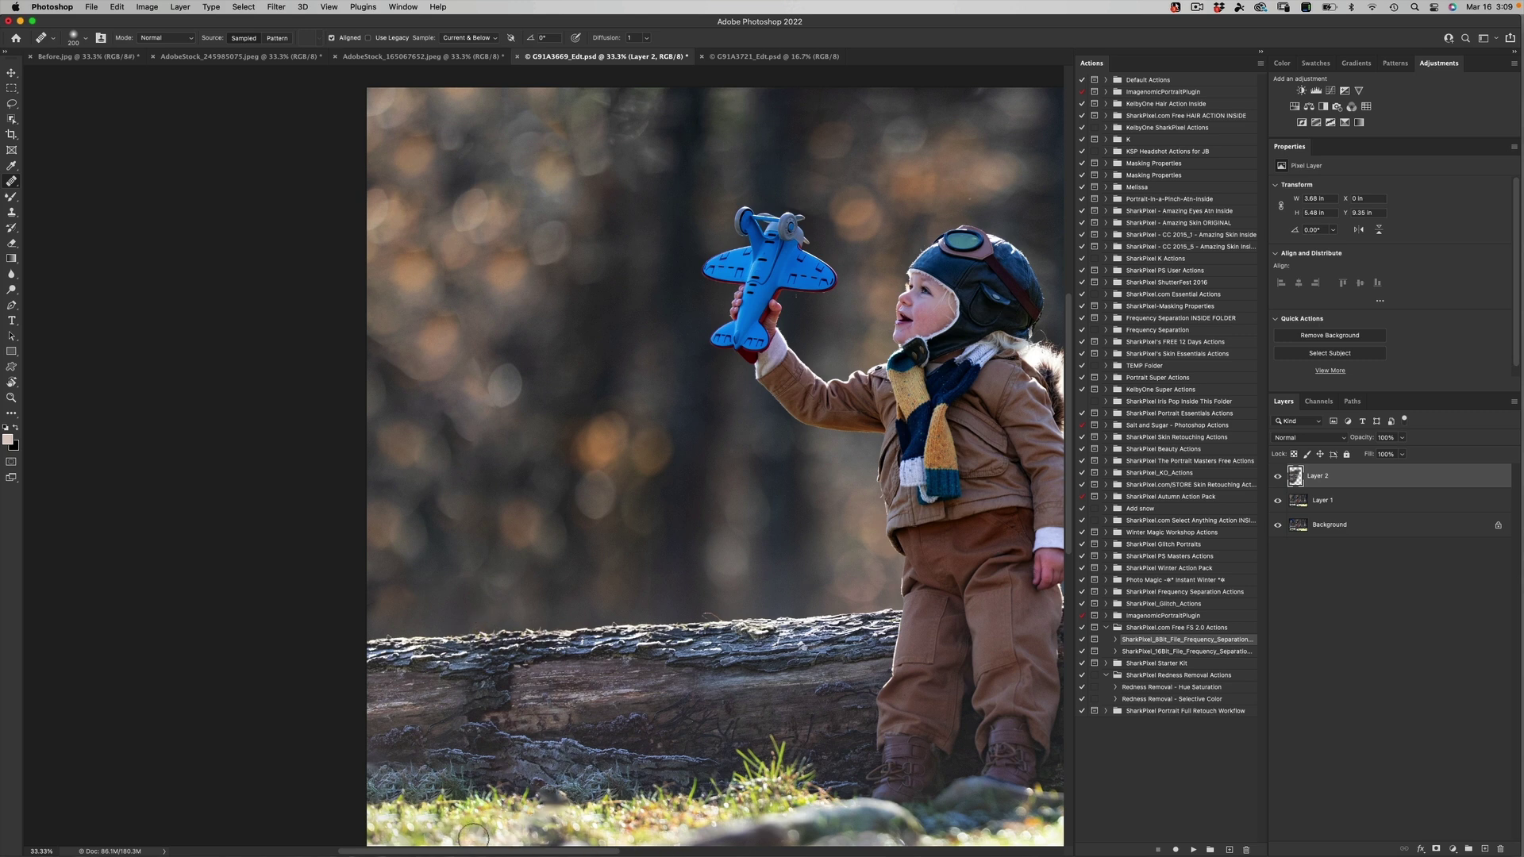
key("super+minus")
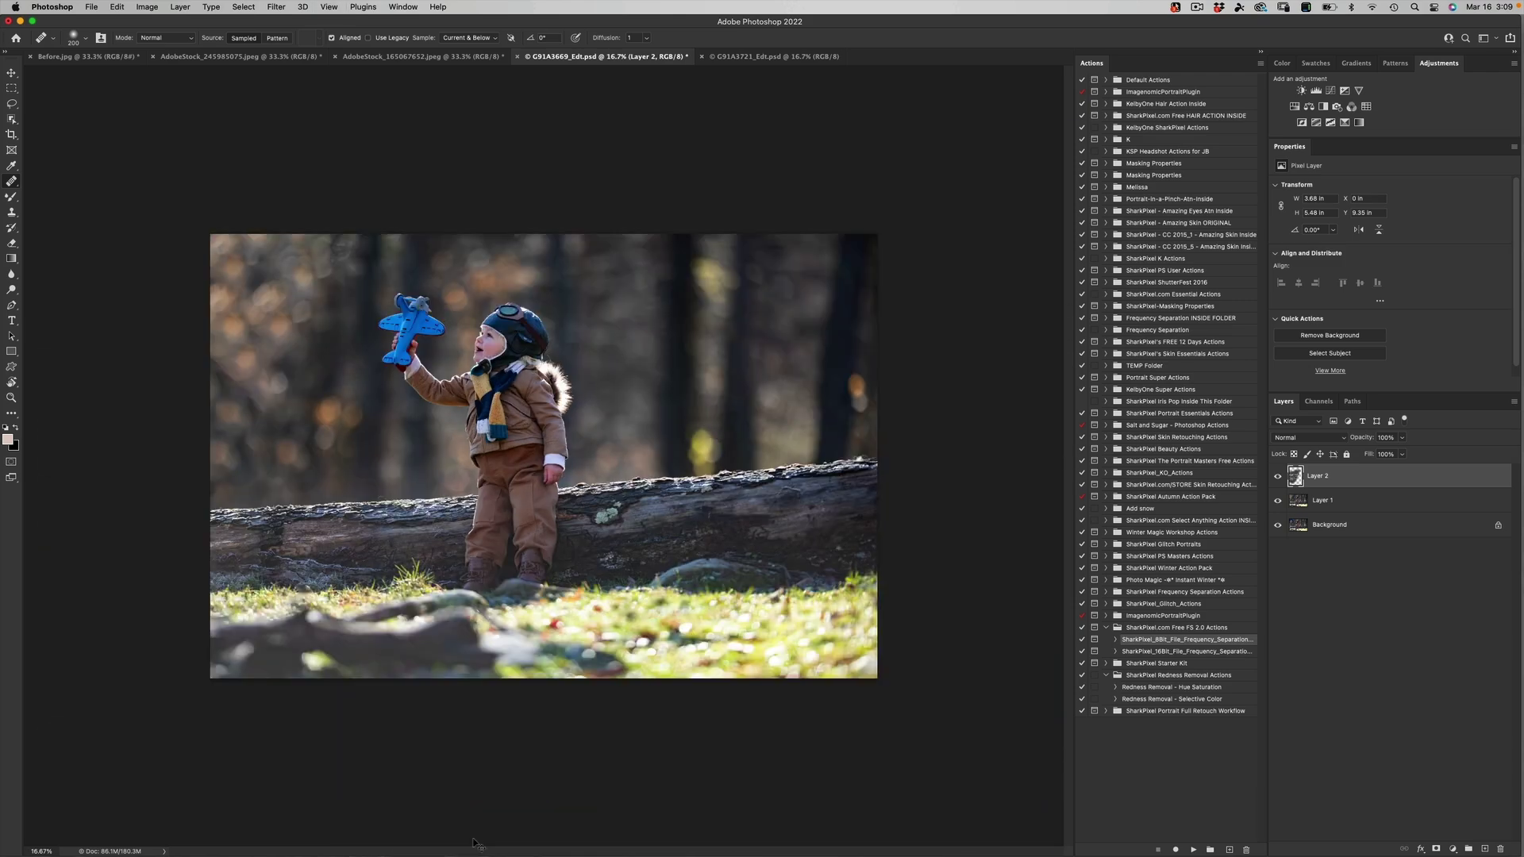
- Fit the photo on screen and toggle the retouch layers twice to compare the child-alone result with the original
key("super+0")
left_click(1276, 526, "alt")
left_click(1277, 526, "alt")
left_click(1277, 525, "alt")
left_click(1276, 526, "alt")
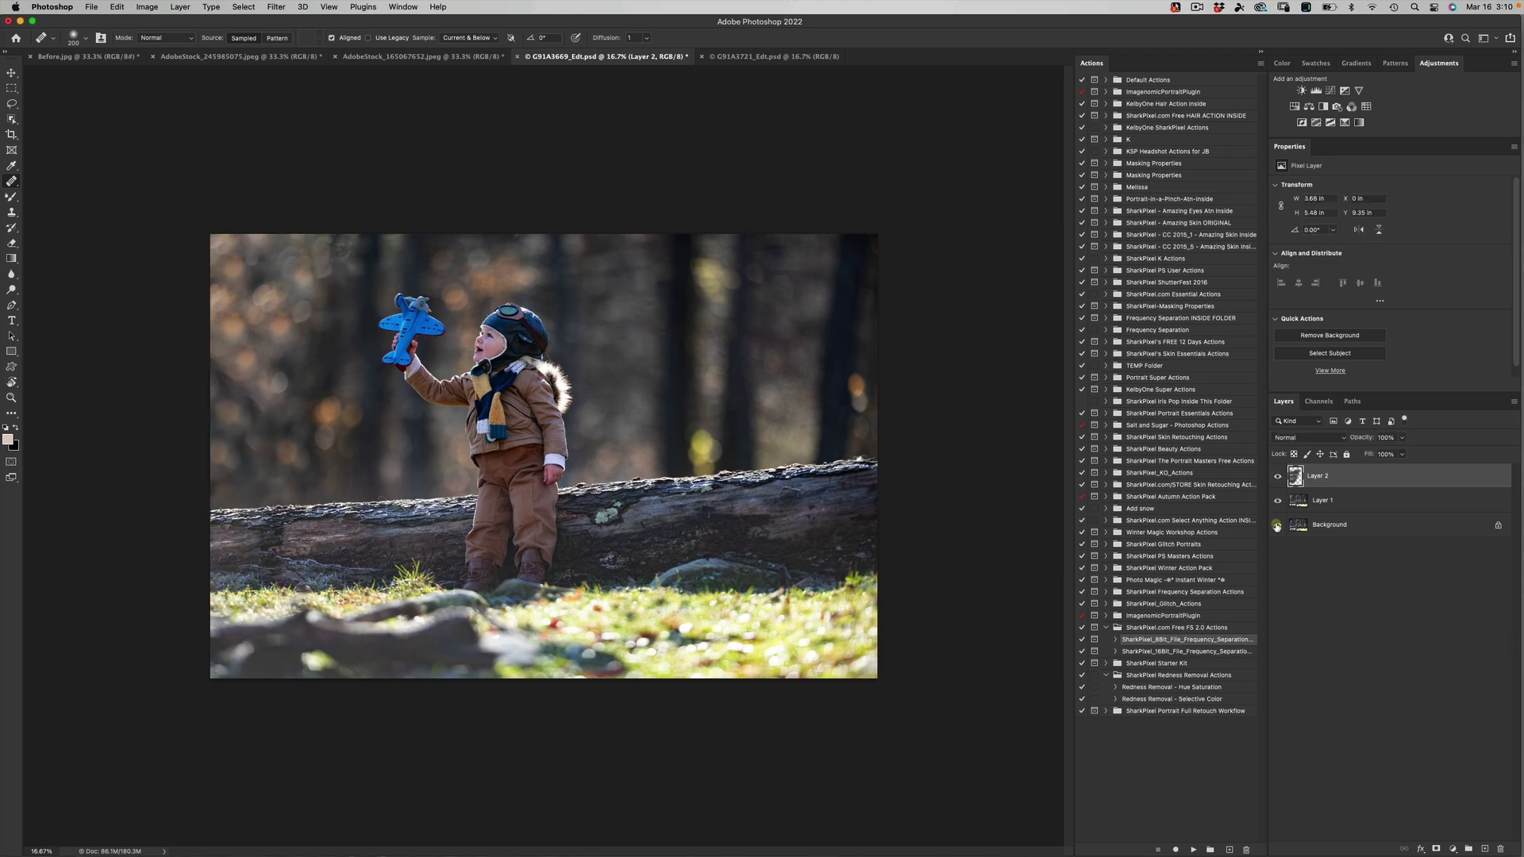